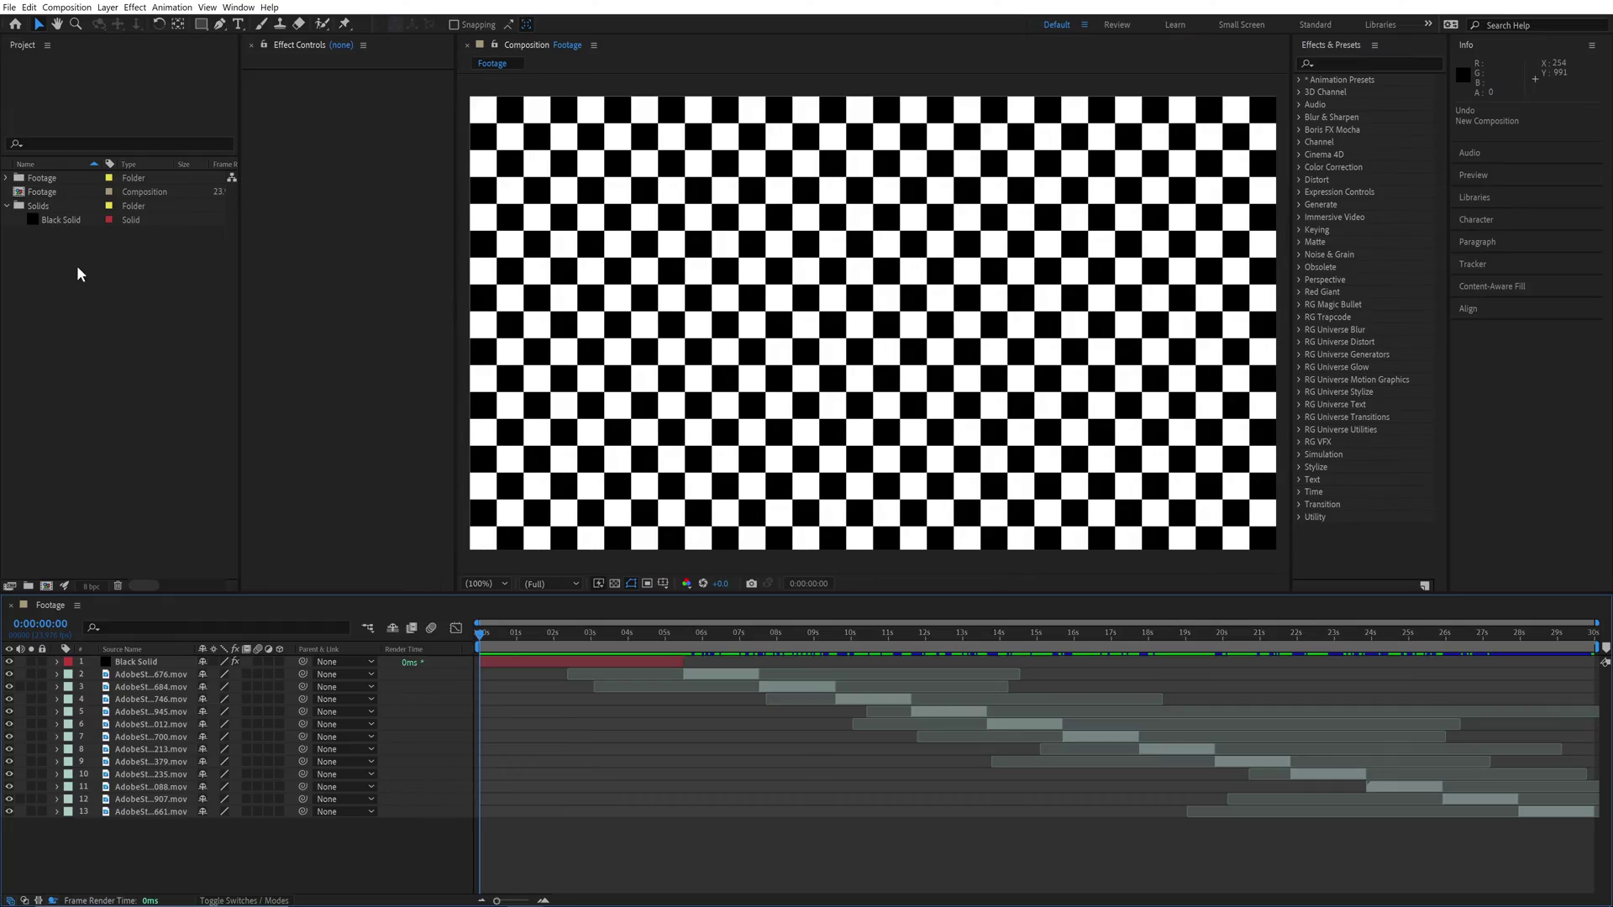
Create a 1920×1080, 30-second comp named Purple Fringe and nest the Footage comp inside it
right_click(80, 274)
left_click(91, 279)
type("Purp")
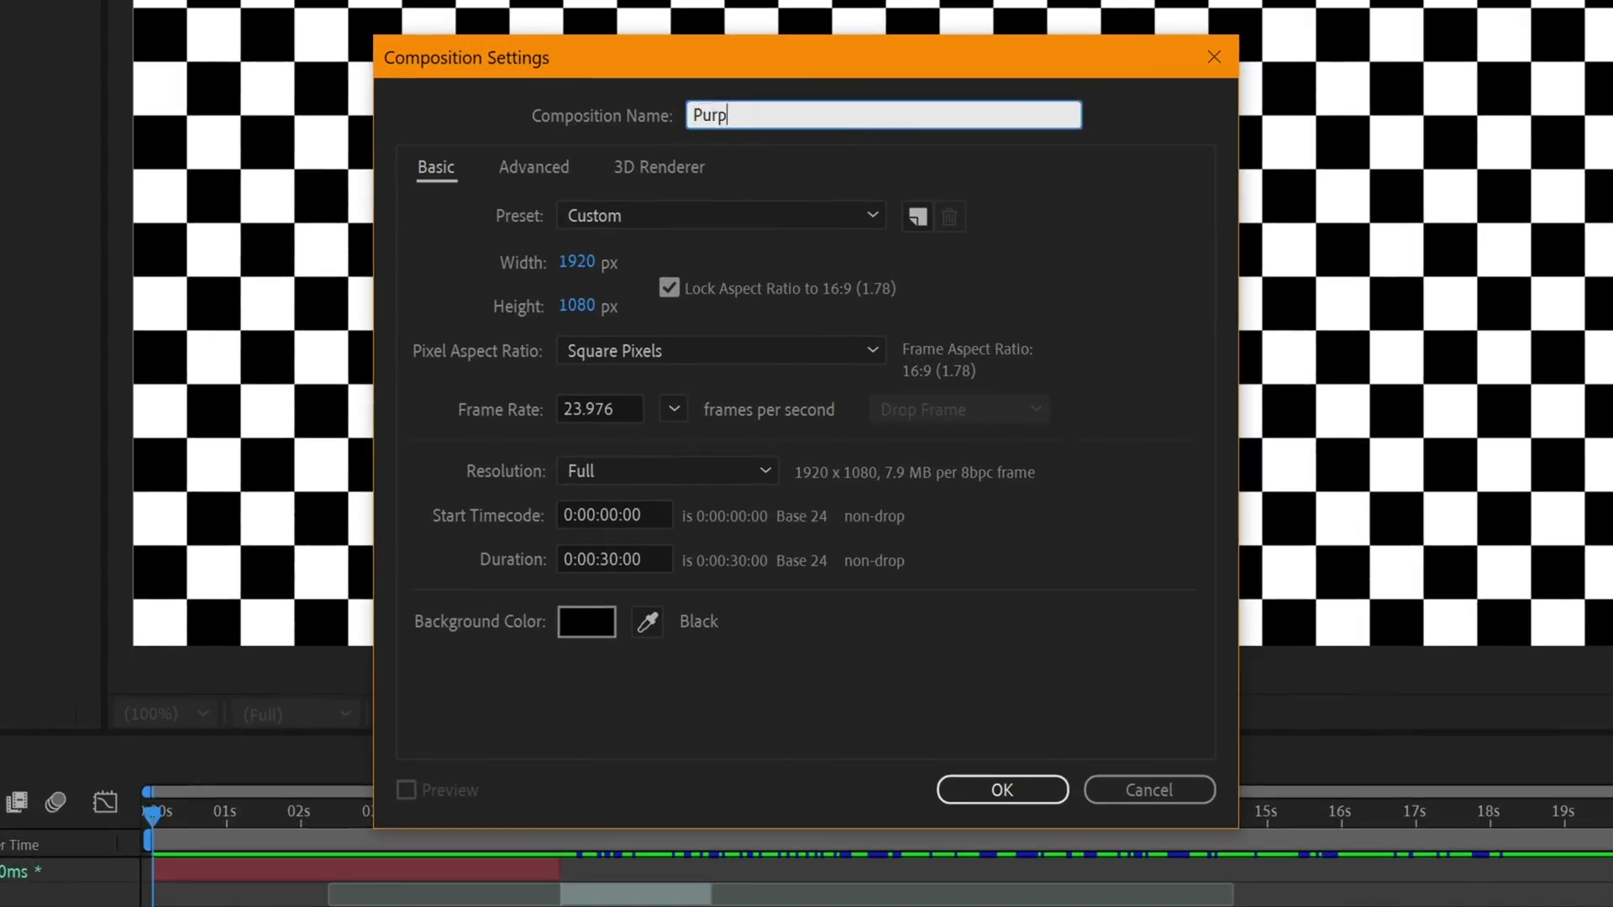
type("le Fringe")
left_click(1002, 793)
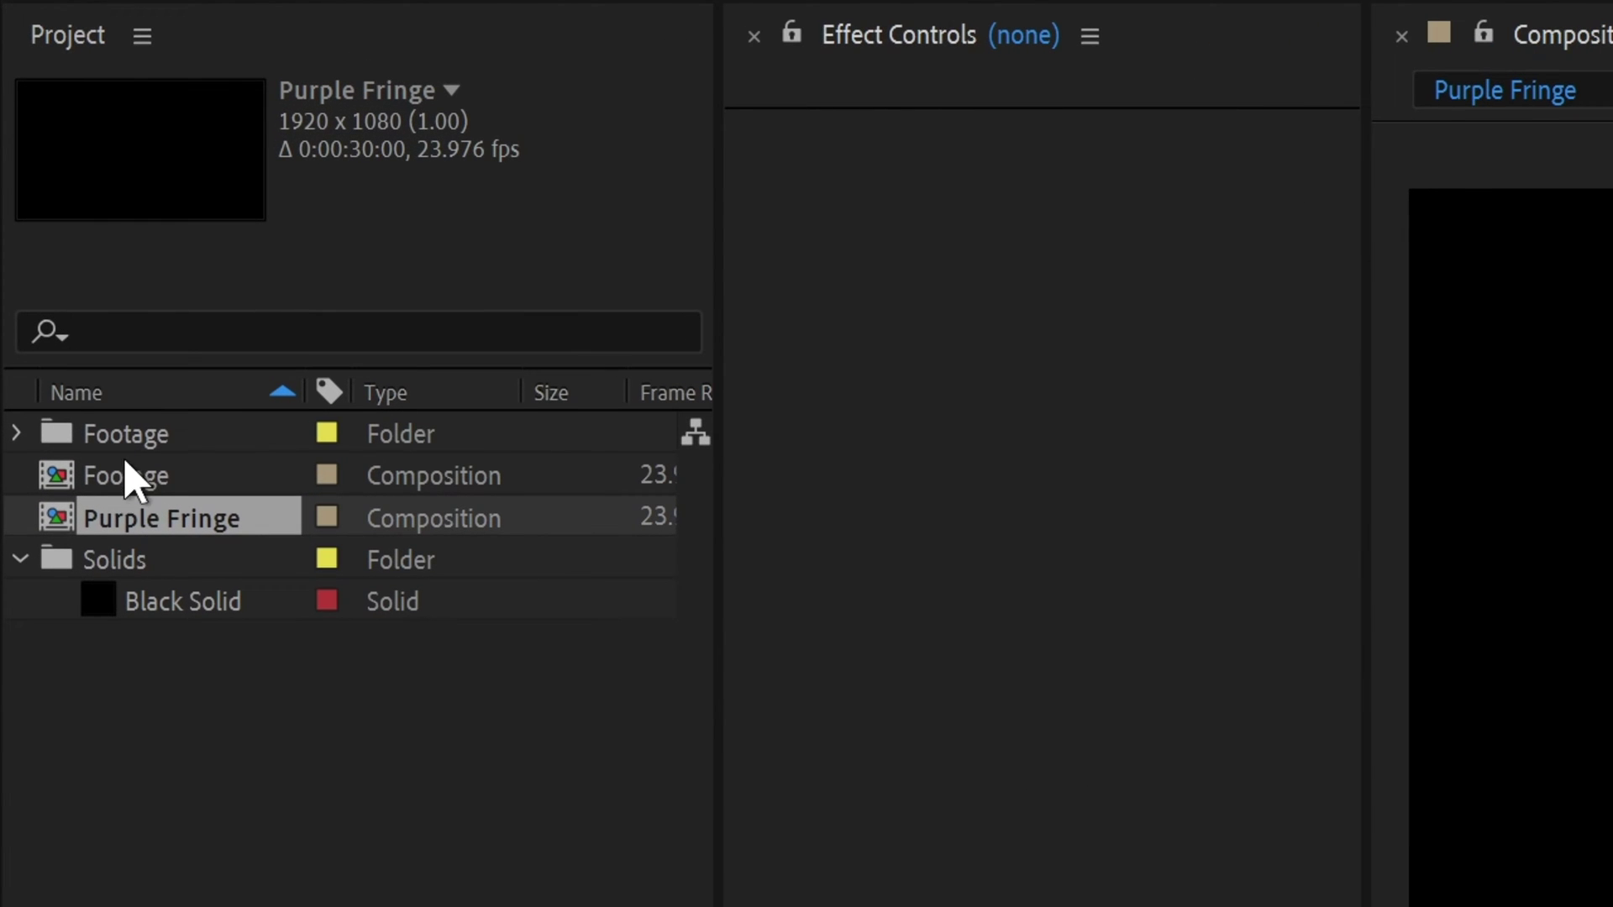
left_click_drag(126, 478, 378, 504)
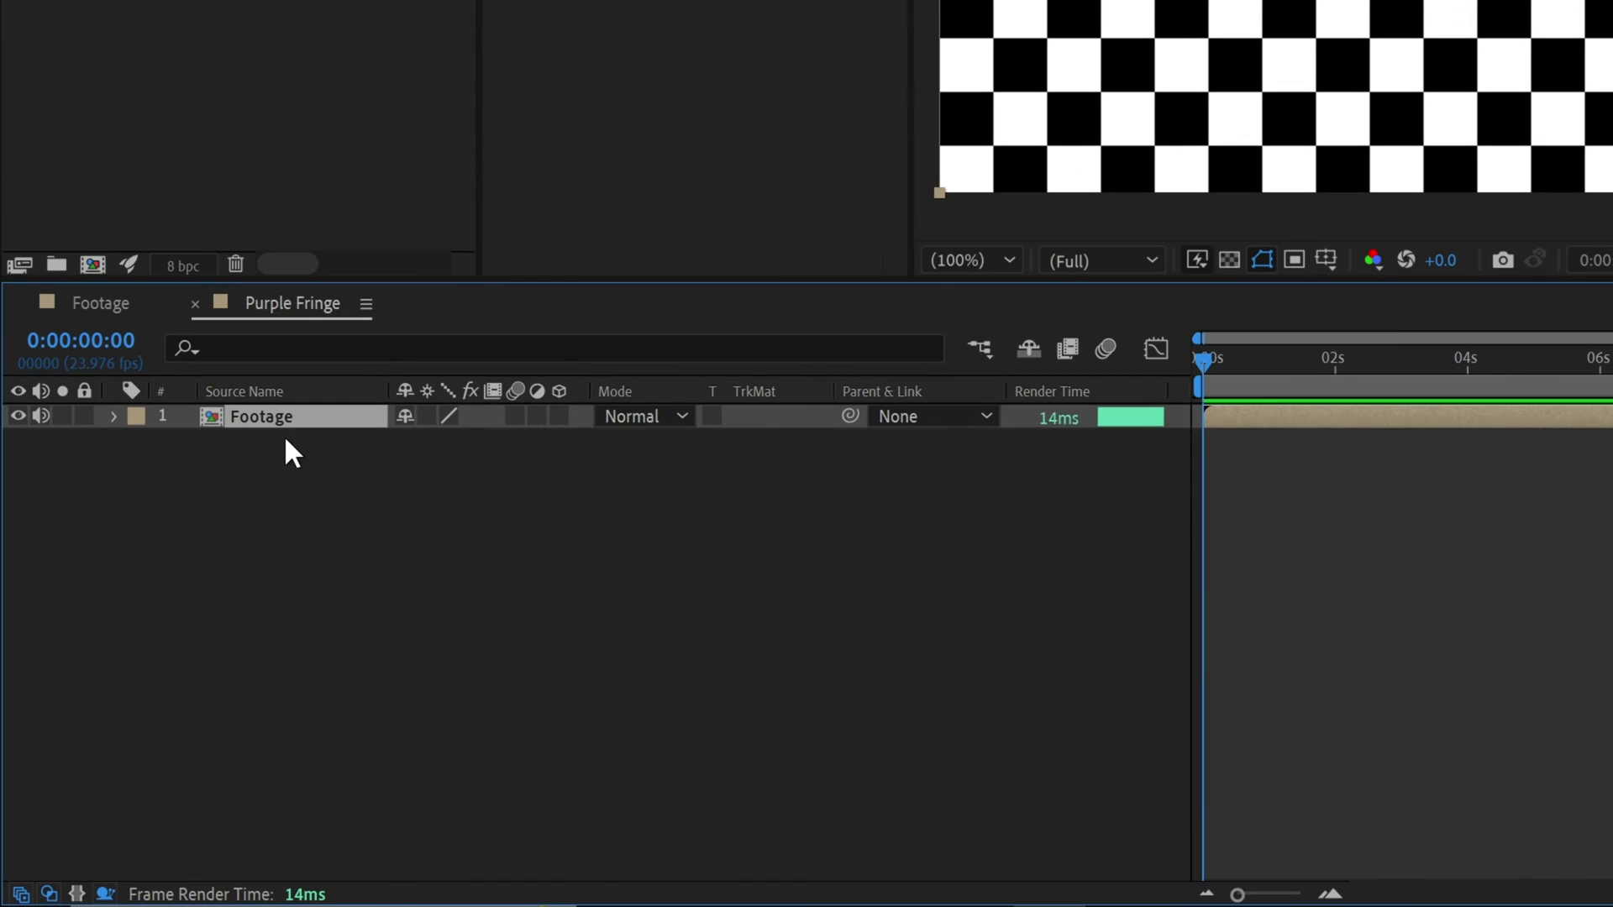
Duplicate the Footage layer and rename the top copy to 'Fringe'
key("ctrl+d")
right_click(286, 418)
left_click(353, 348)
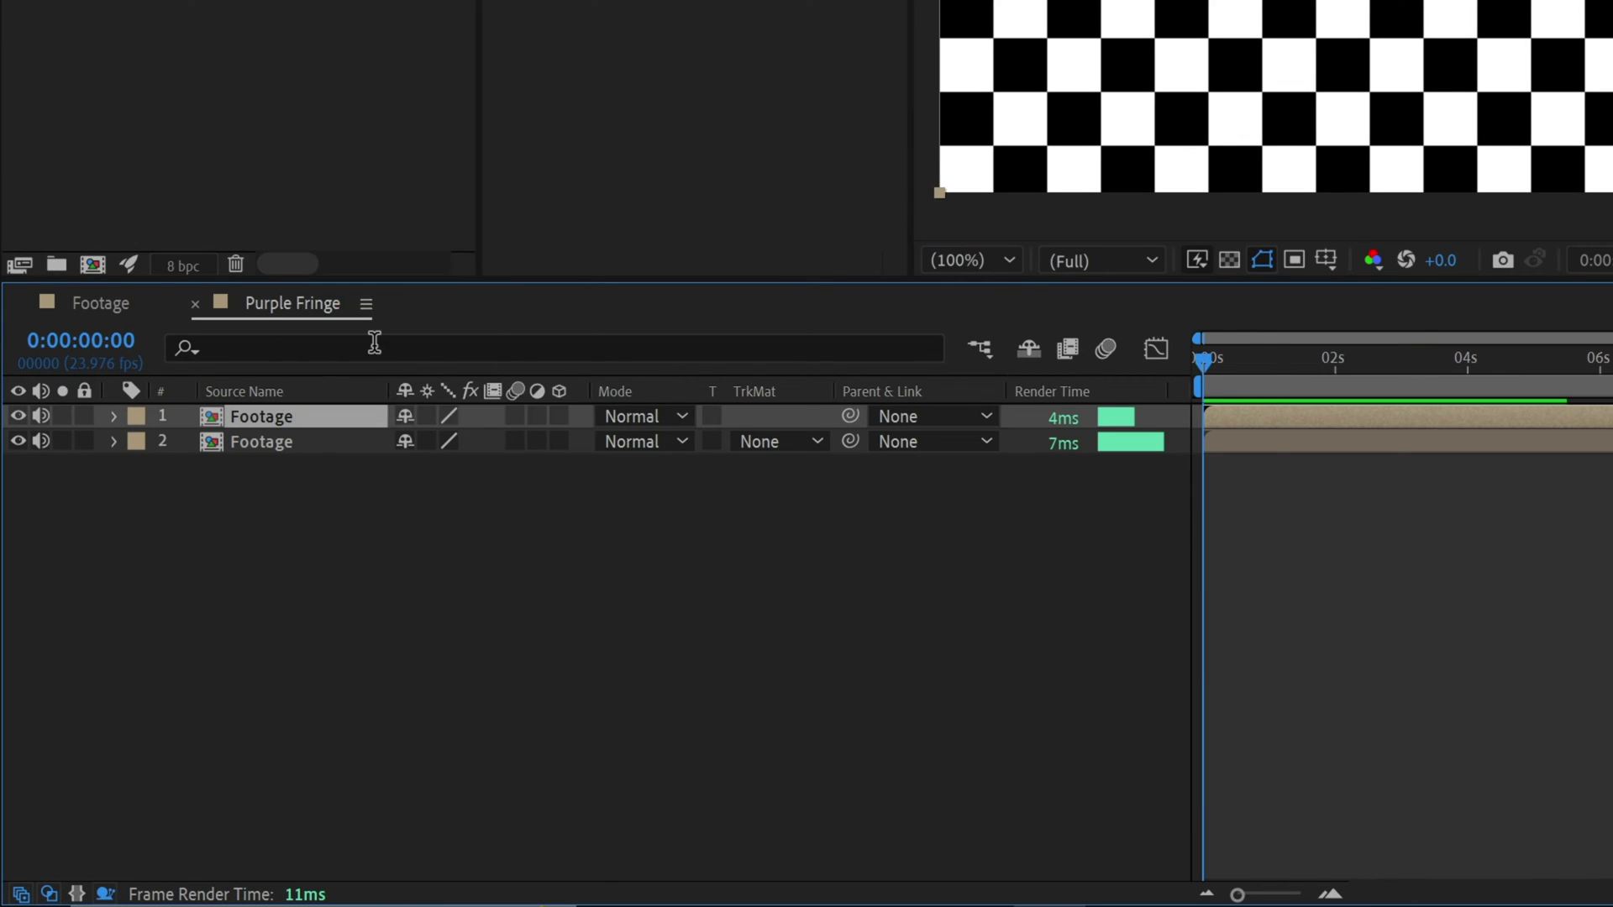
type("Fringe")
key("Return")
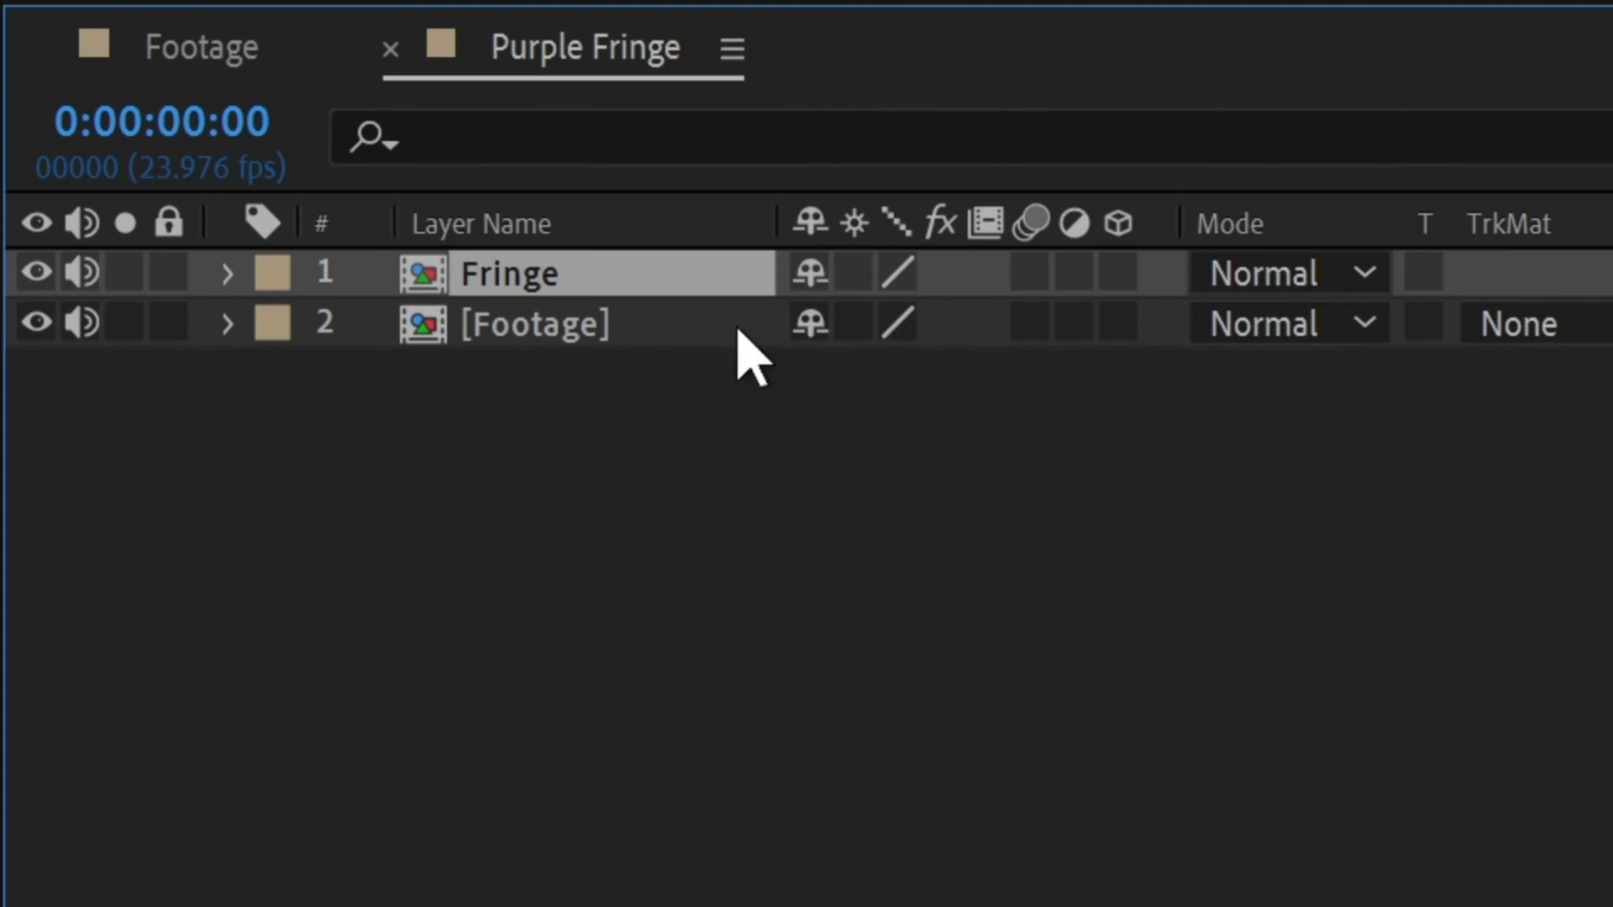
Solo the Fringe layer and apply Gaussian Blur with Blurriness 4
left_click(127, 274)
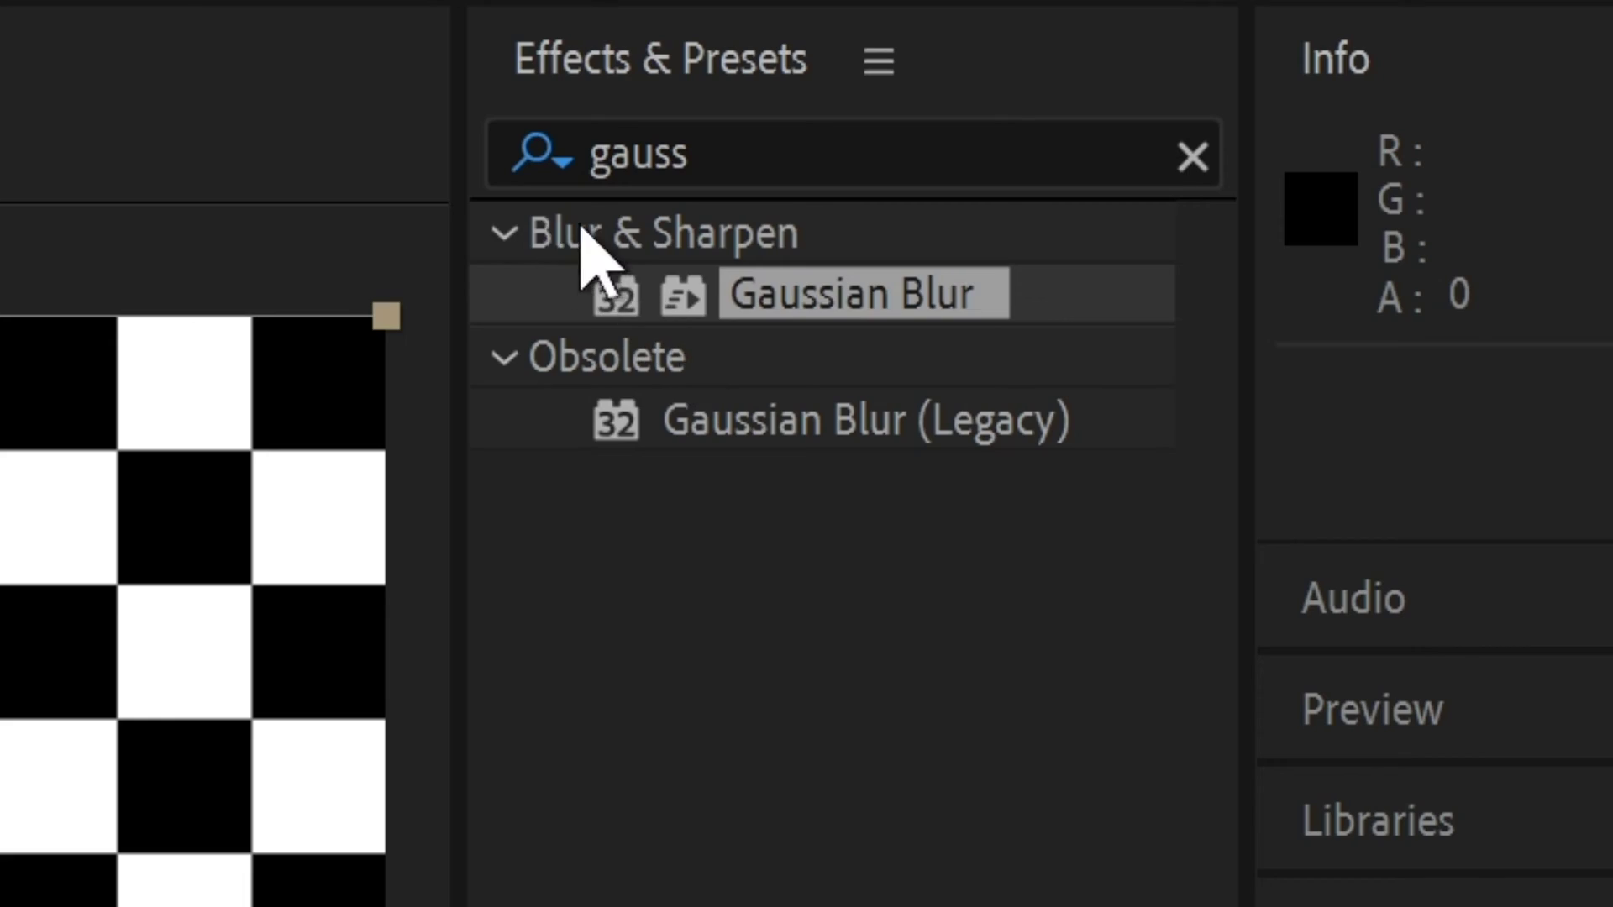
left_click_drag(840, 294, 210, 679)
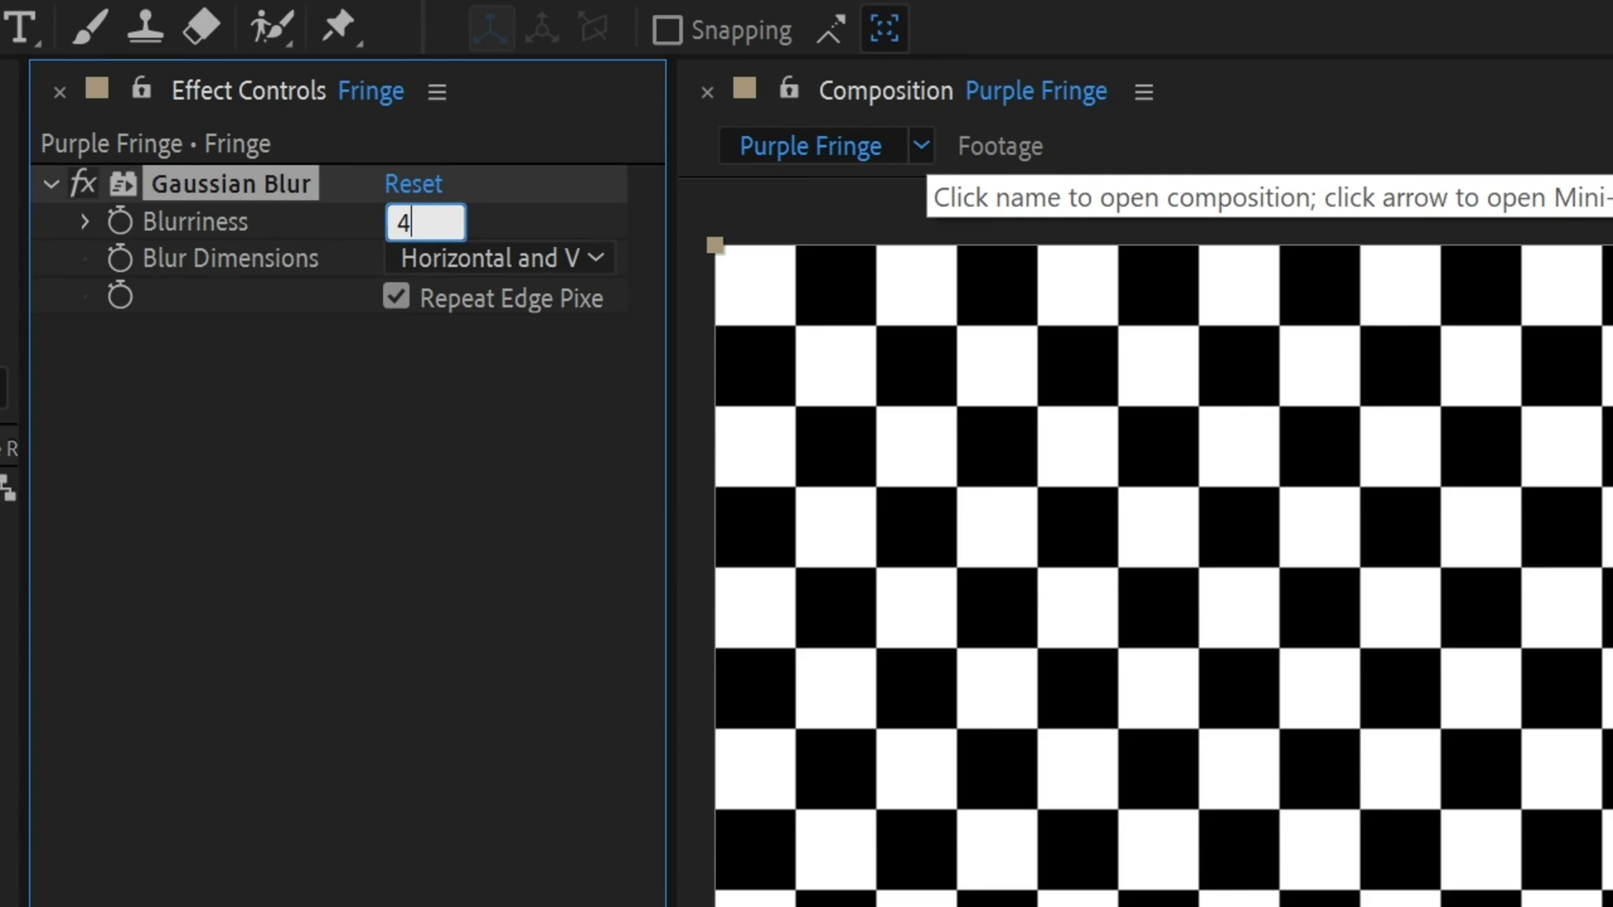
key("Return")
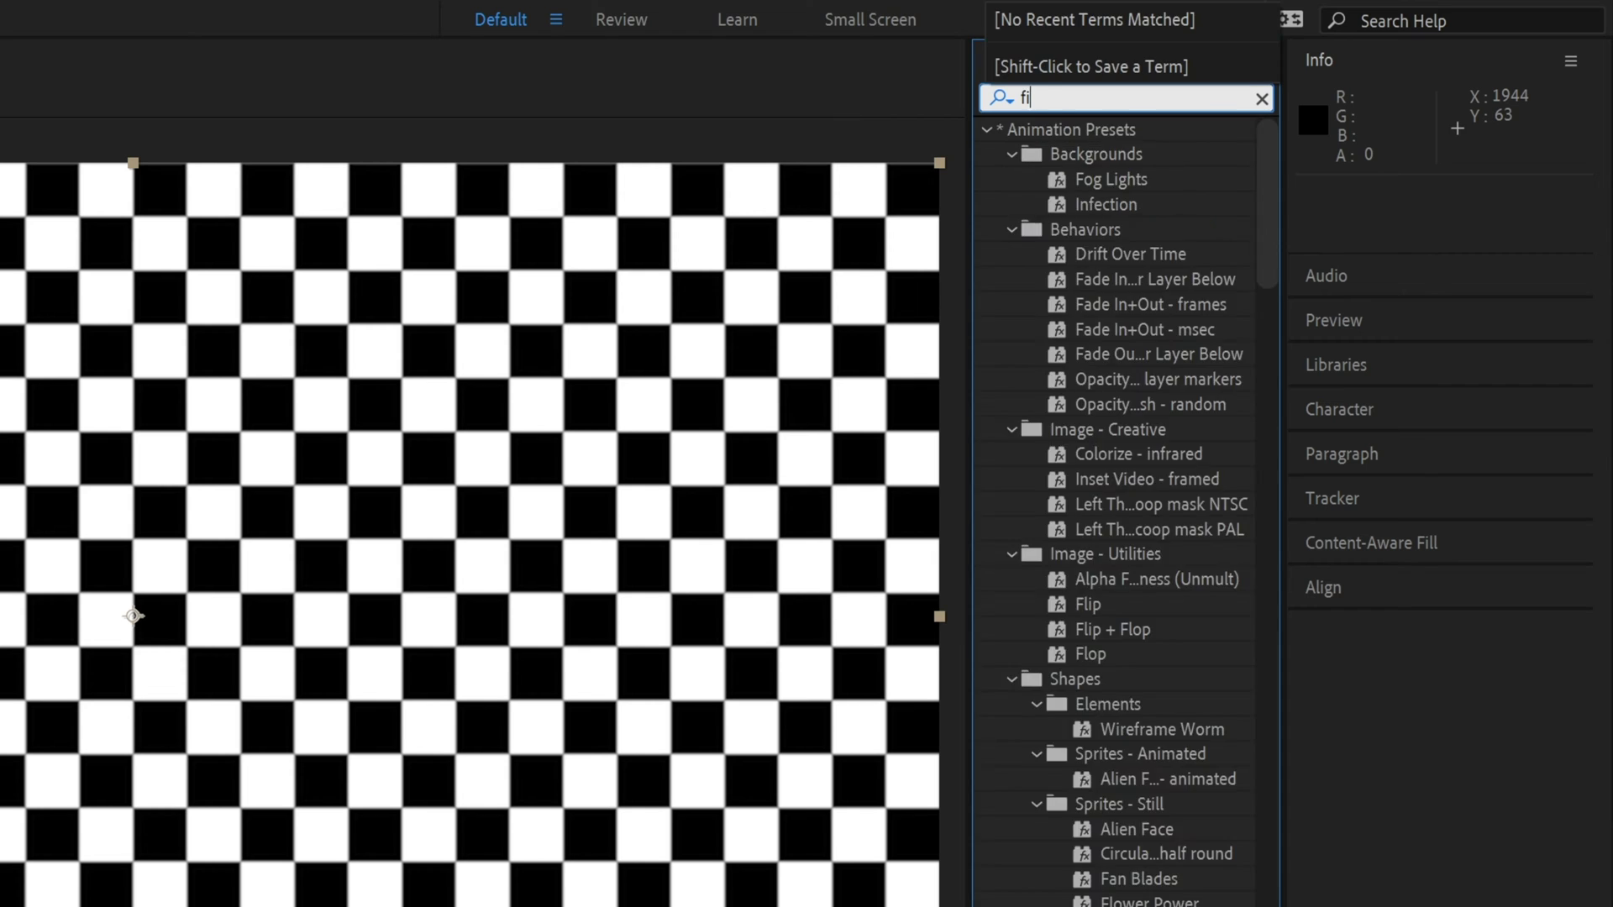
Apply Find Edges to the Fringe layer below Gaussian Blur, then scrub ahead to the field footage
left_click_drag(1111, 159, 285, 476)
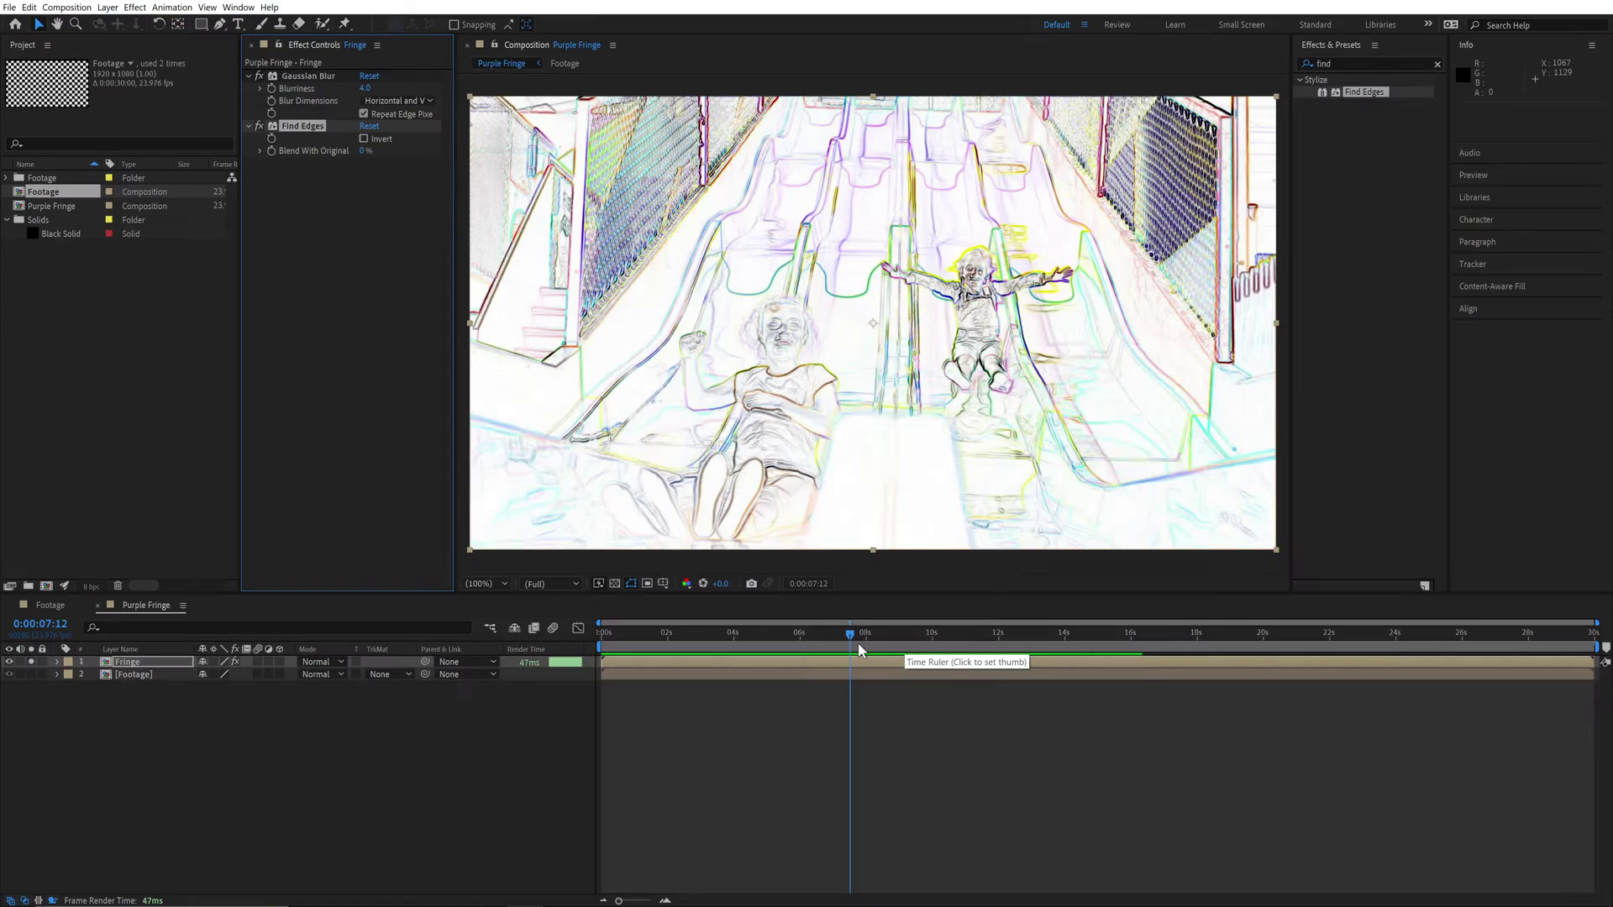
left_click_drag(881, 637, 980, 643)
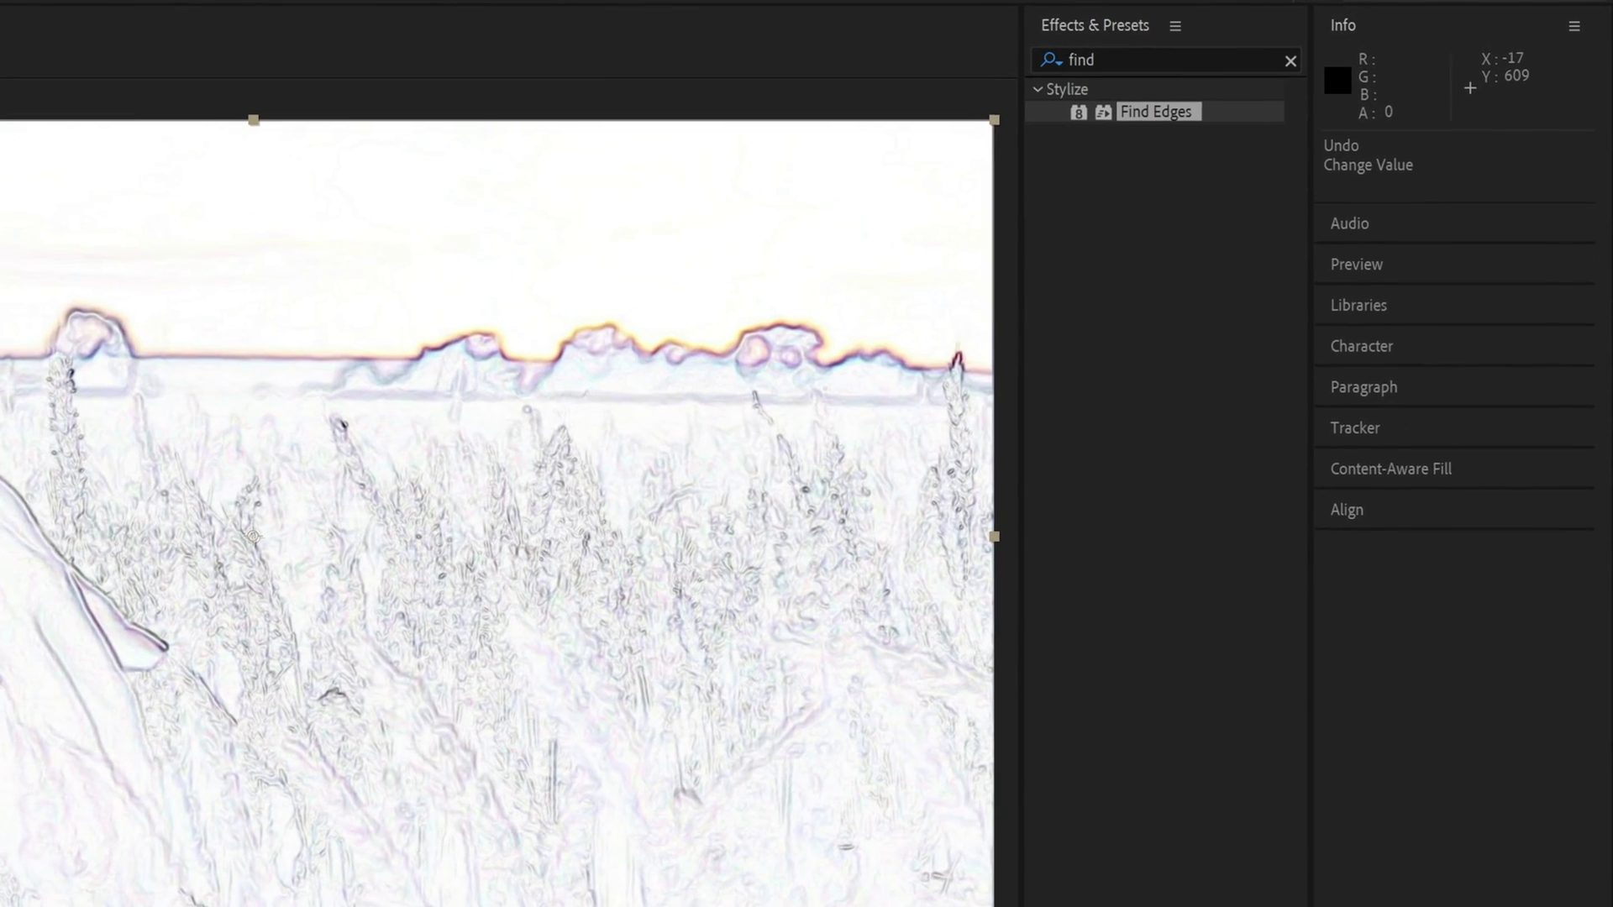
Apply Curves to the Fringe layer and drag the RGB curve into an S shape
left_click(1064, 69)
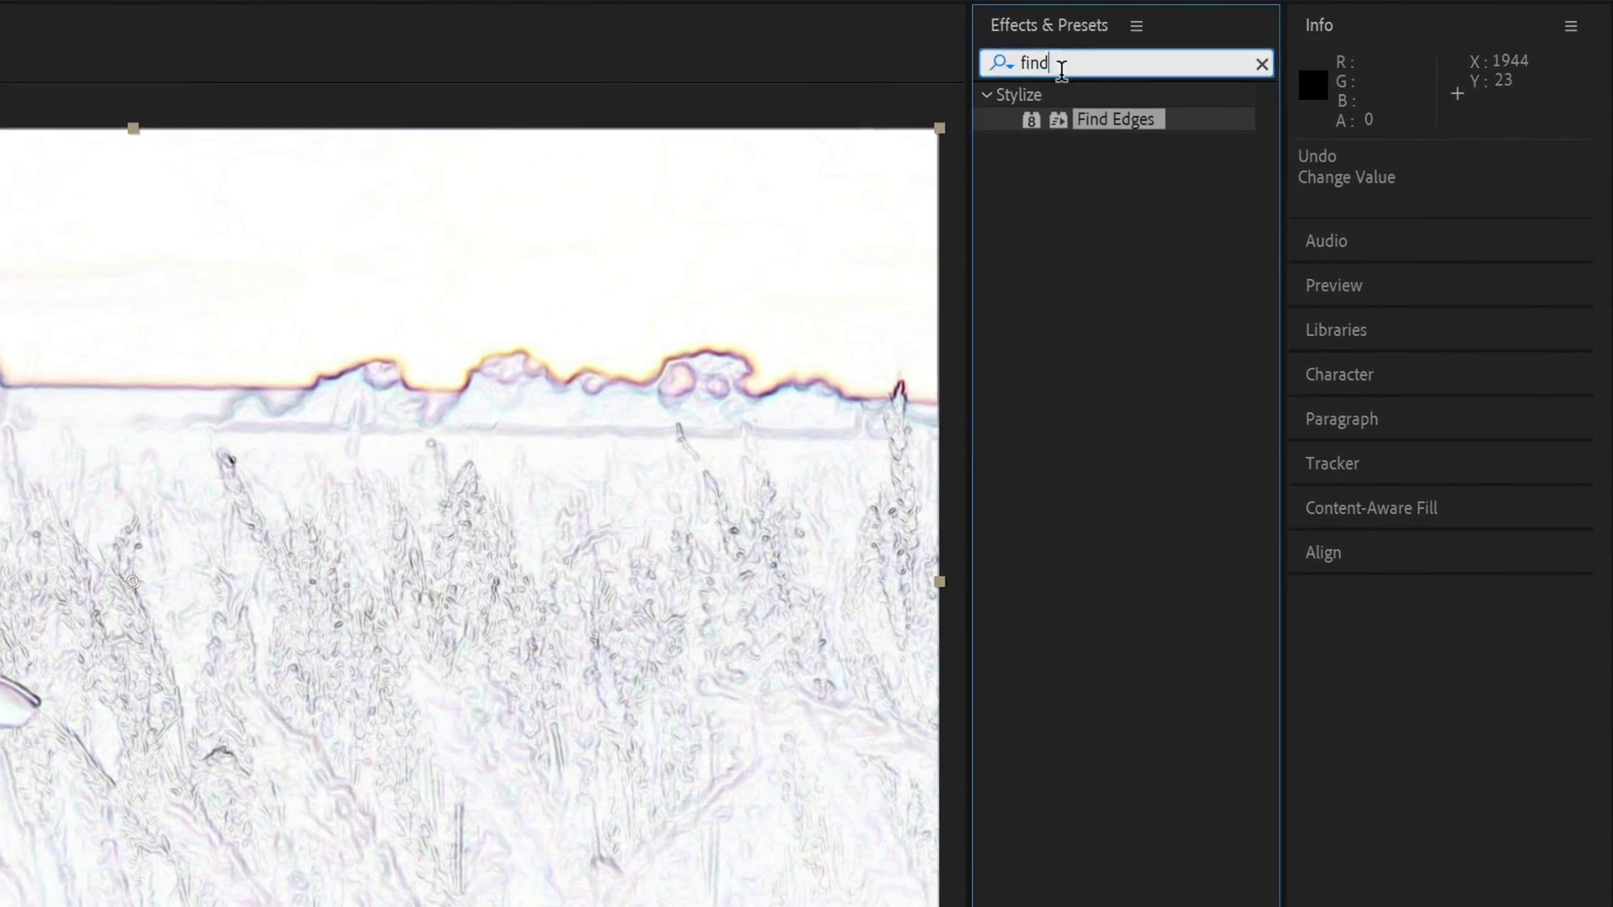
type("curves")
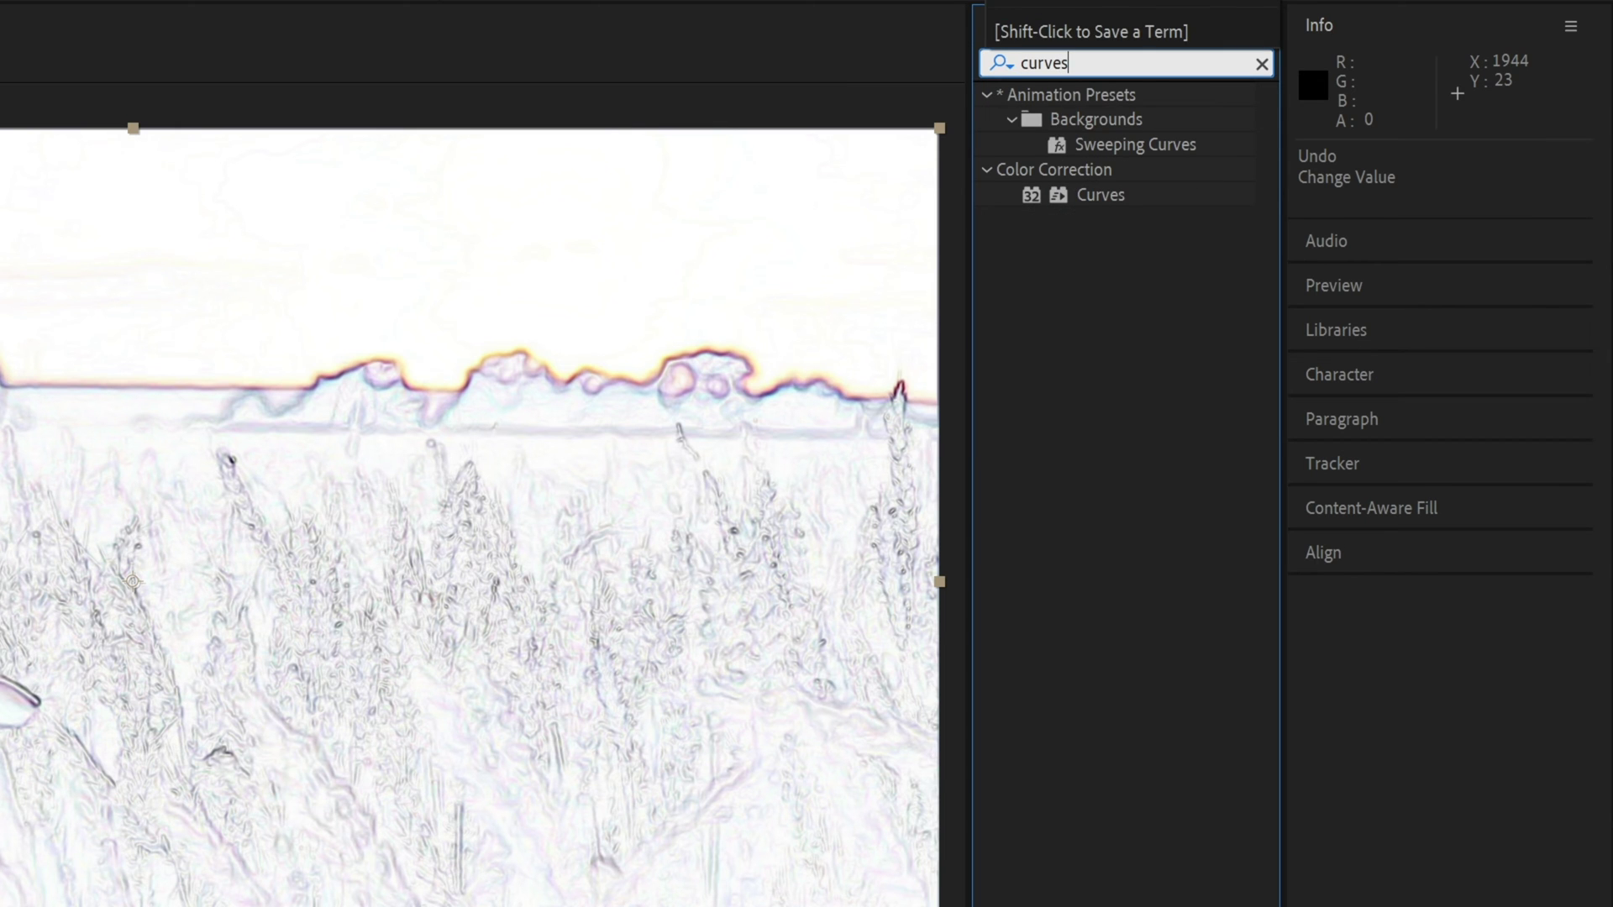
left_click_drag(1107, 188, 526, 515)
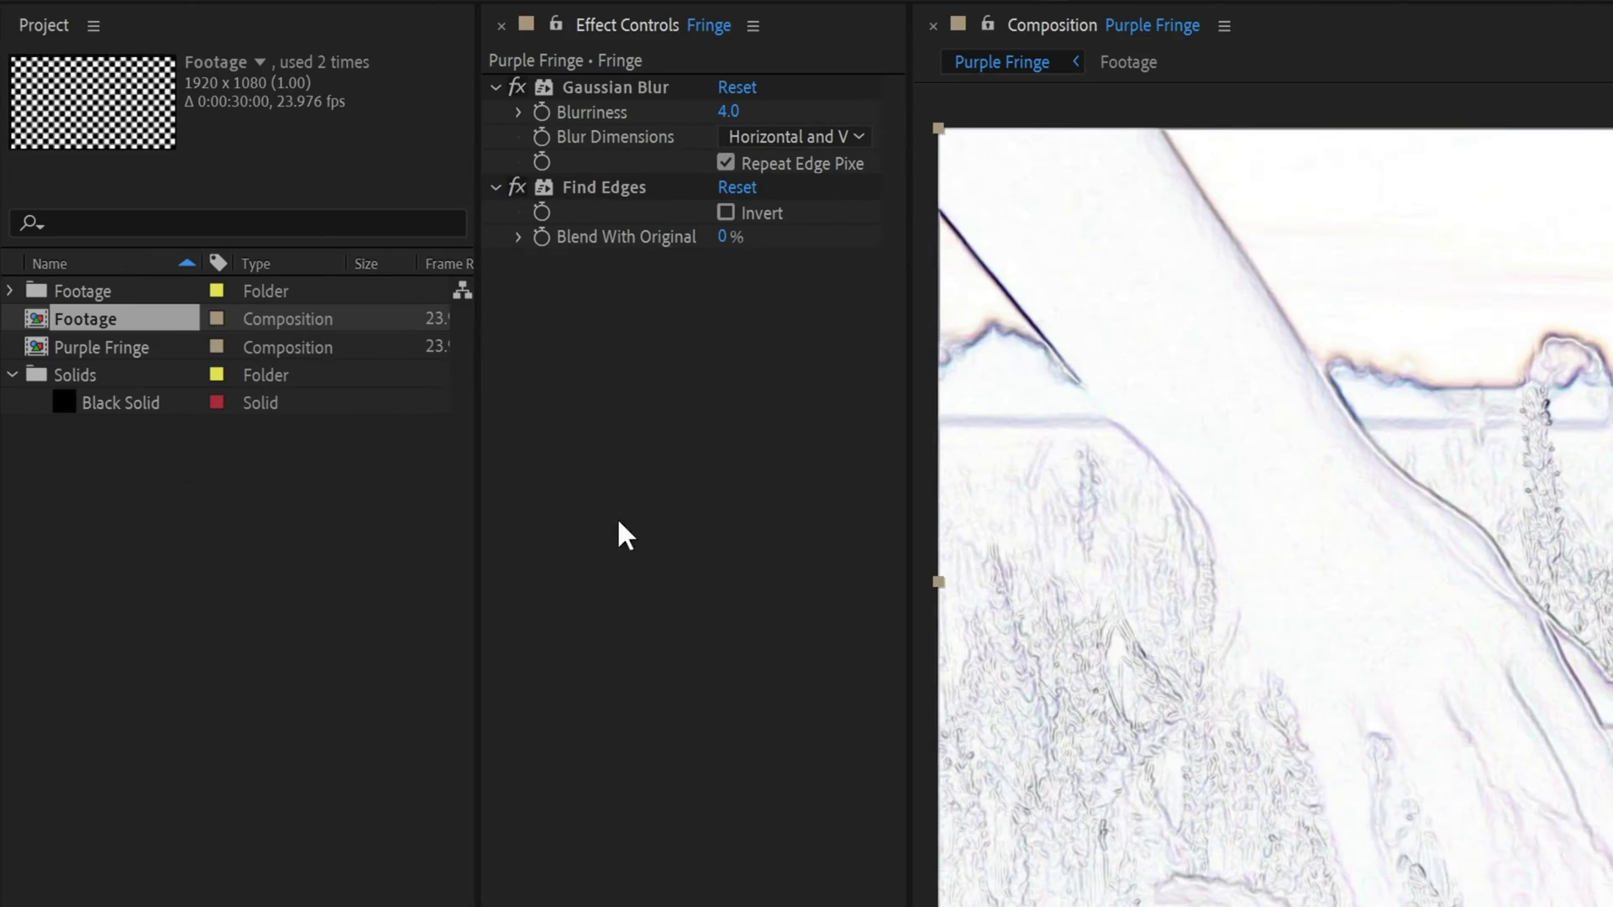
left_click_drag(478, 361, 435, 289)
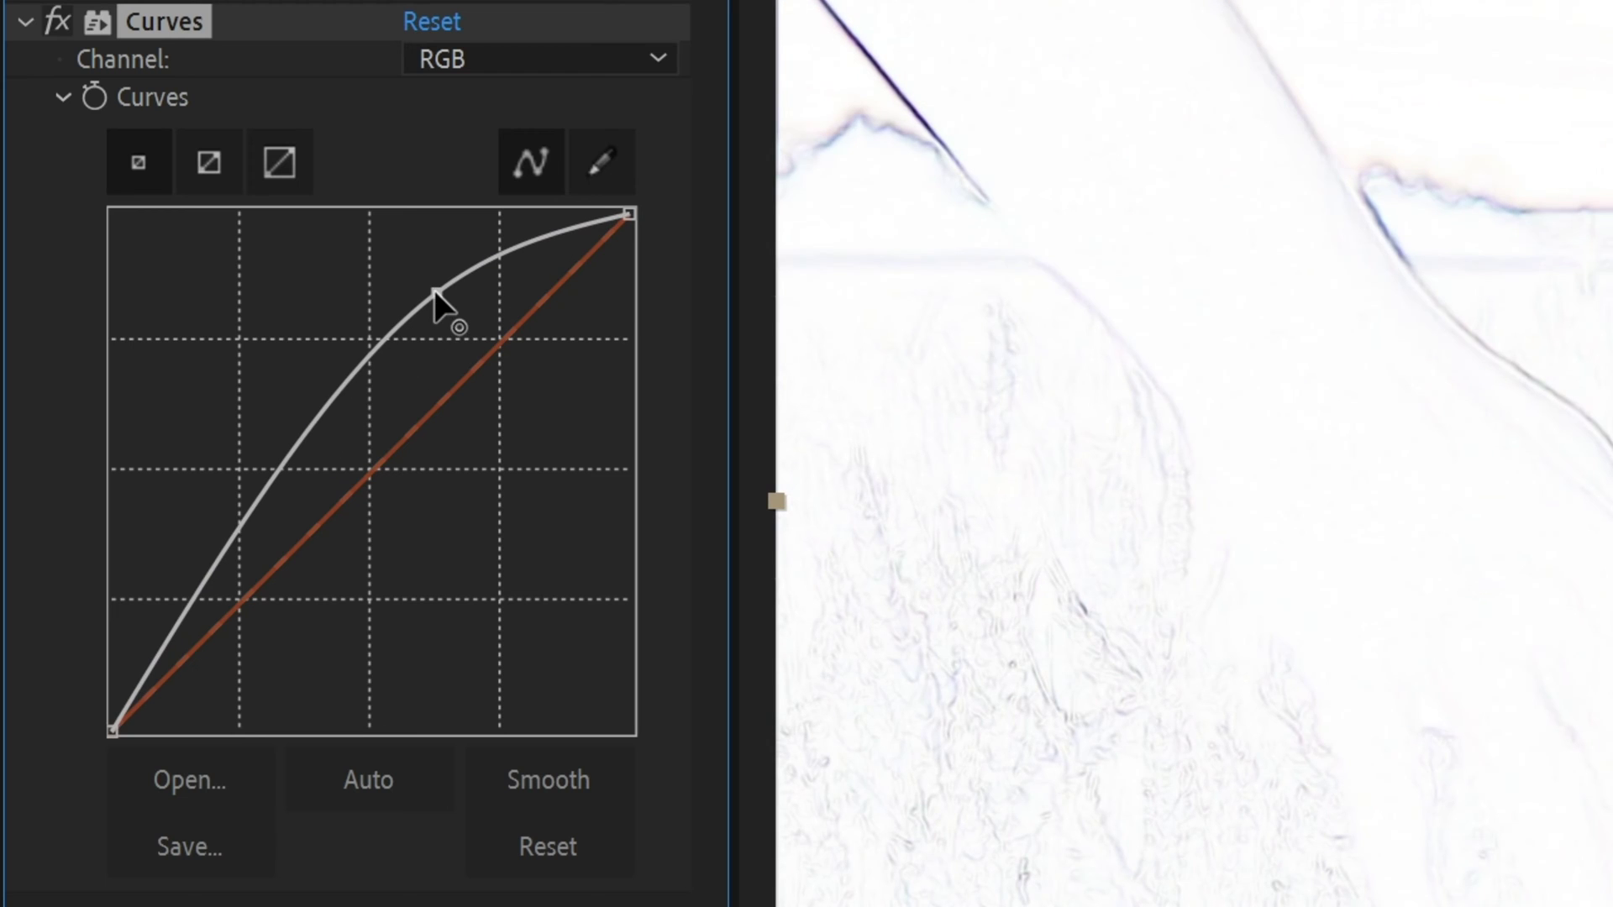
left_click_drag(179, 599, 248, 654)
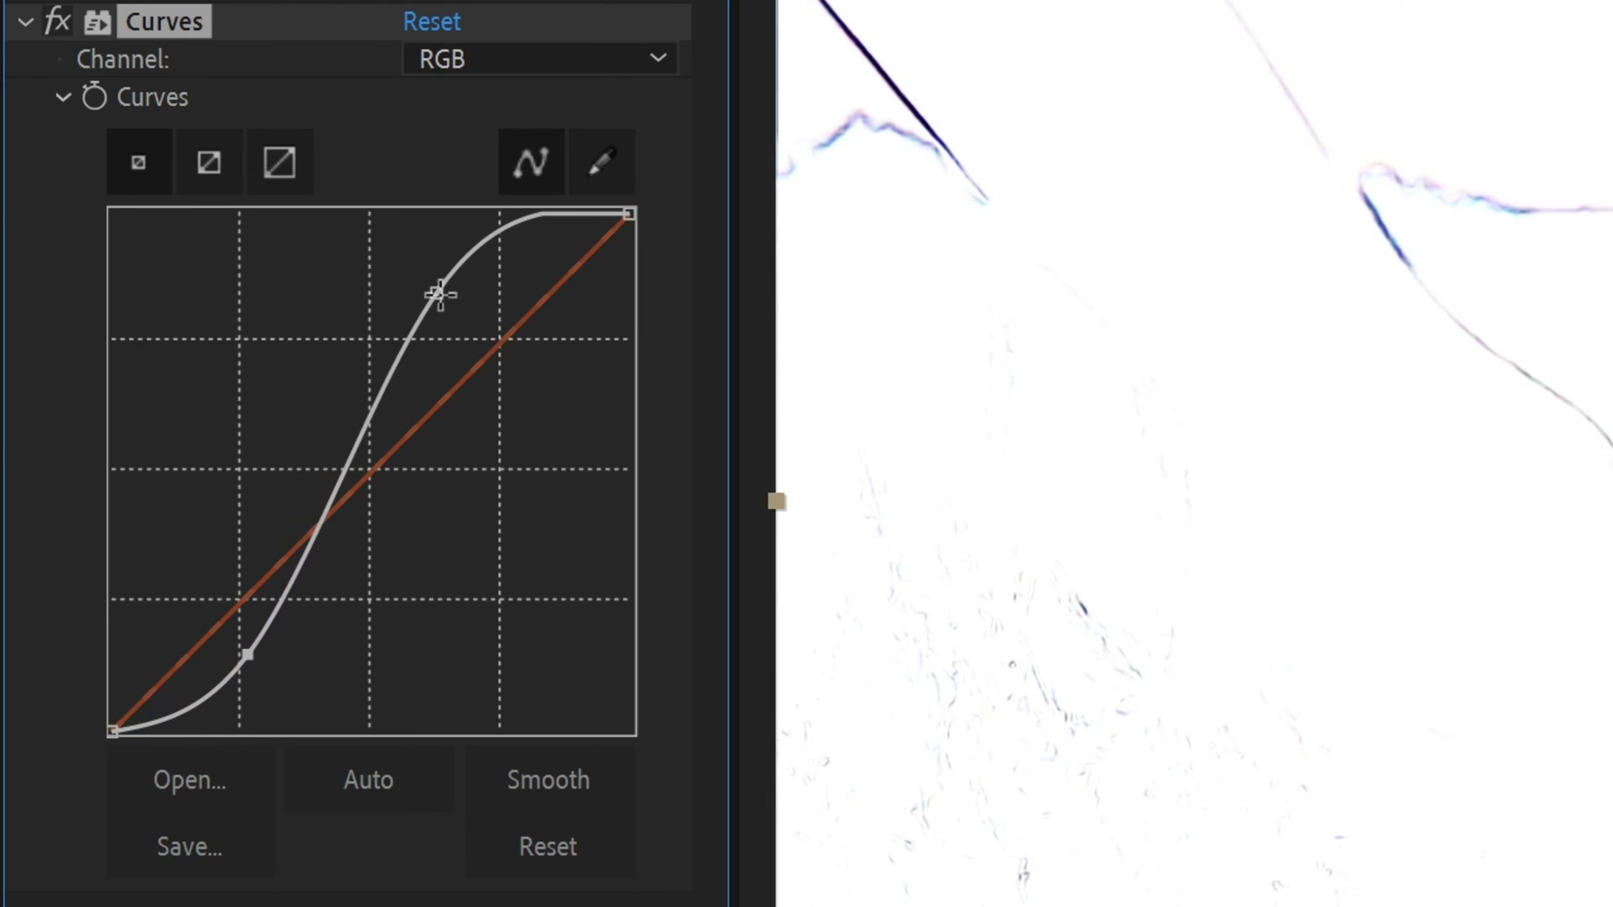
left_click_drag(439, 294, 442, 300)
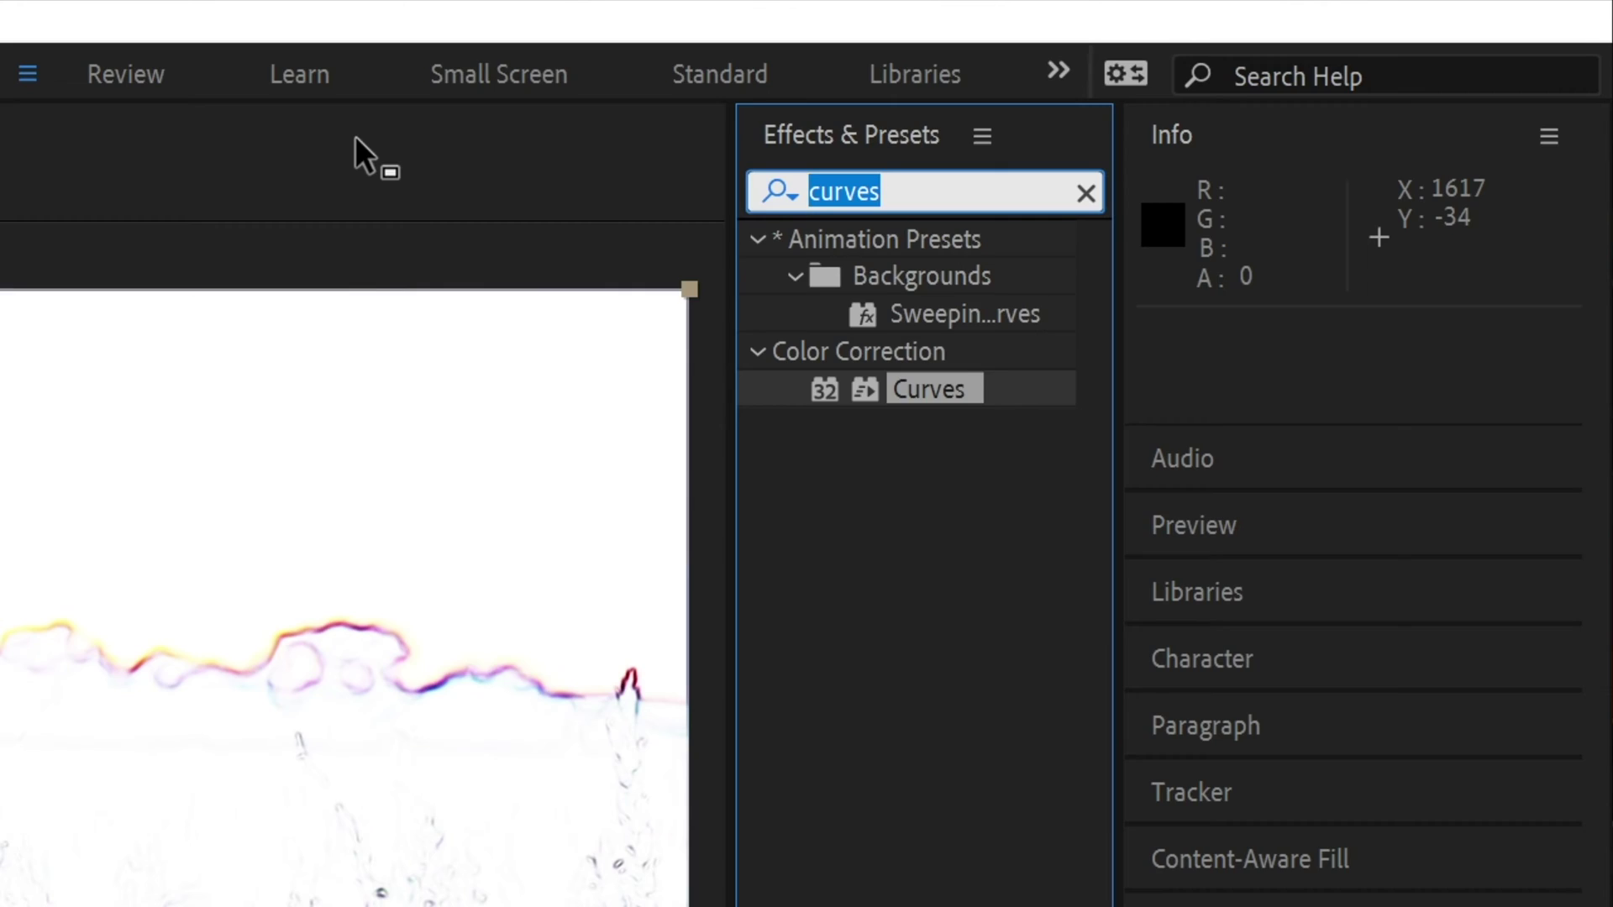
Apply Linear Color Key to the Fringe layer with the key colour set to white FFFFFF
type("linear")
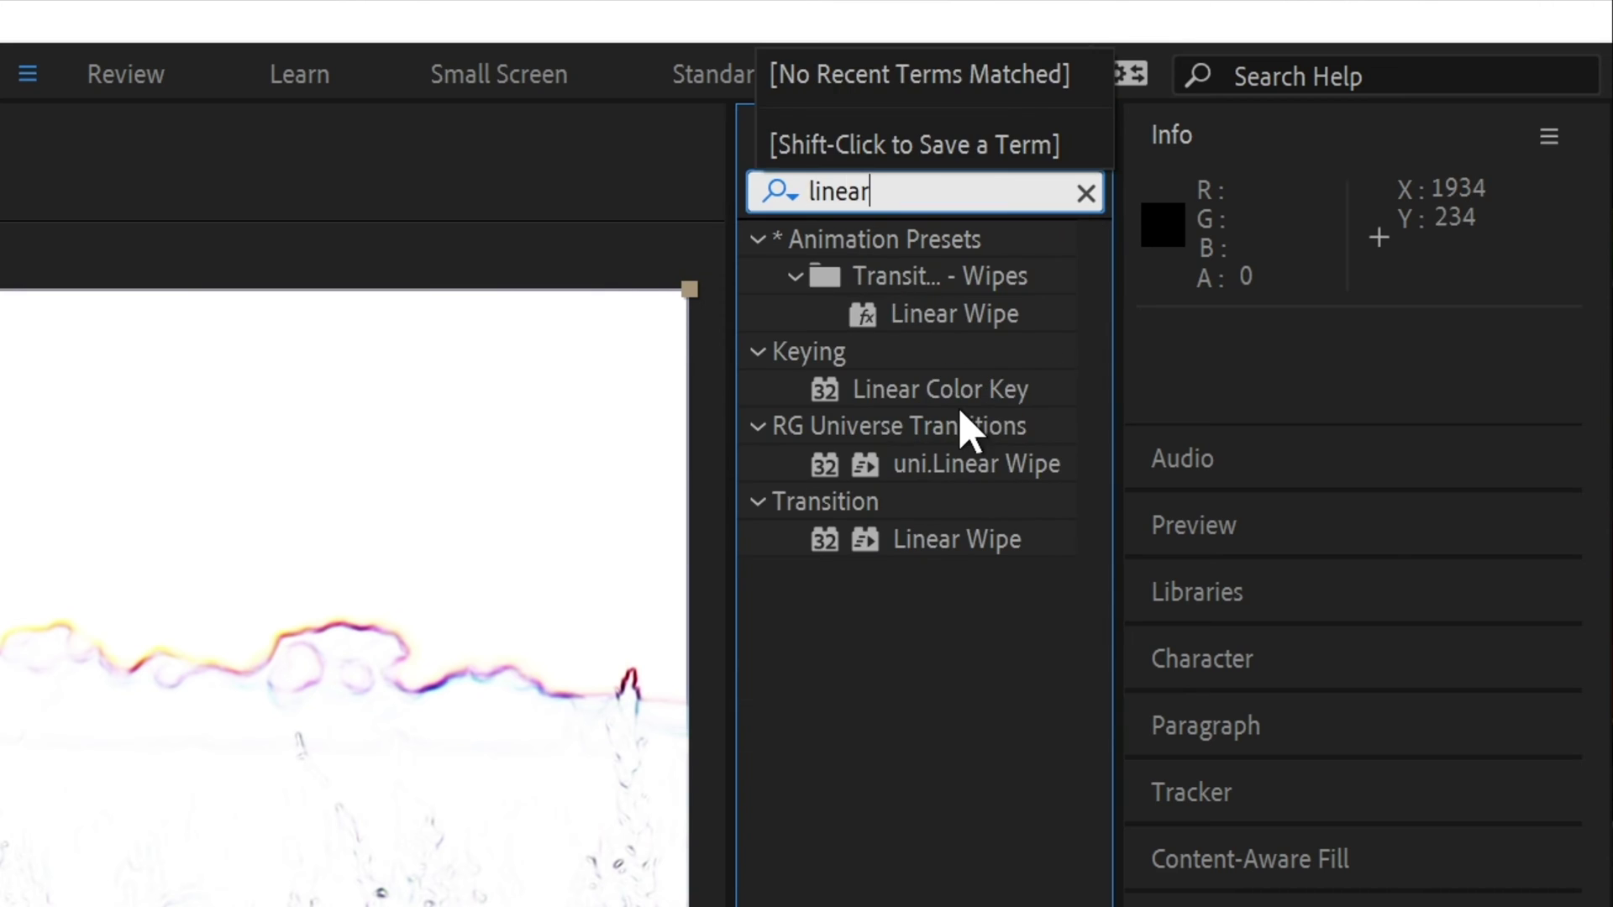
left_click(962, 397)
left_click_drag(968, 412, 627, 453)
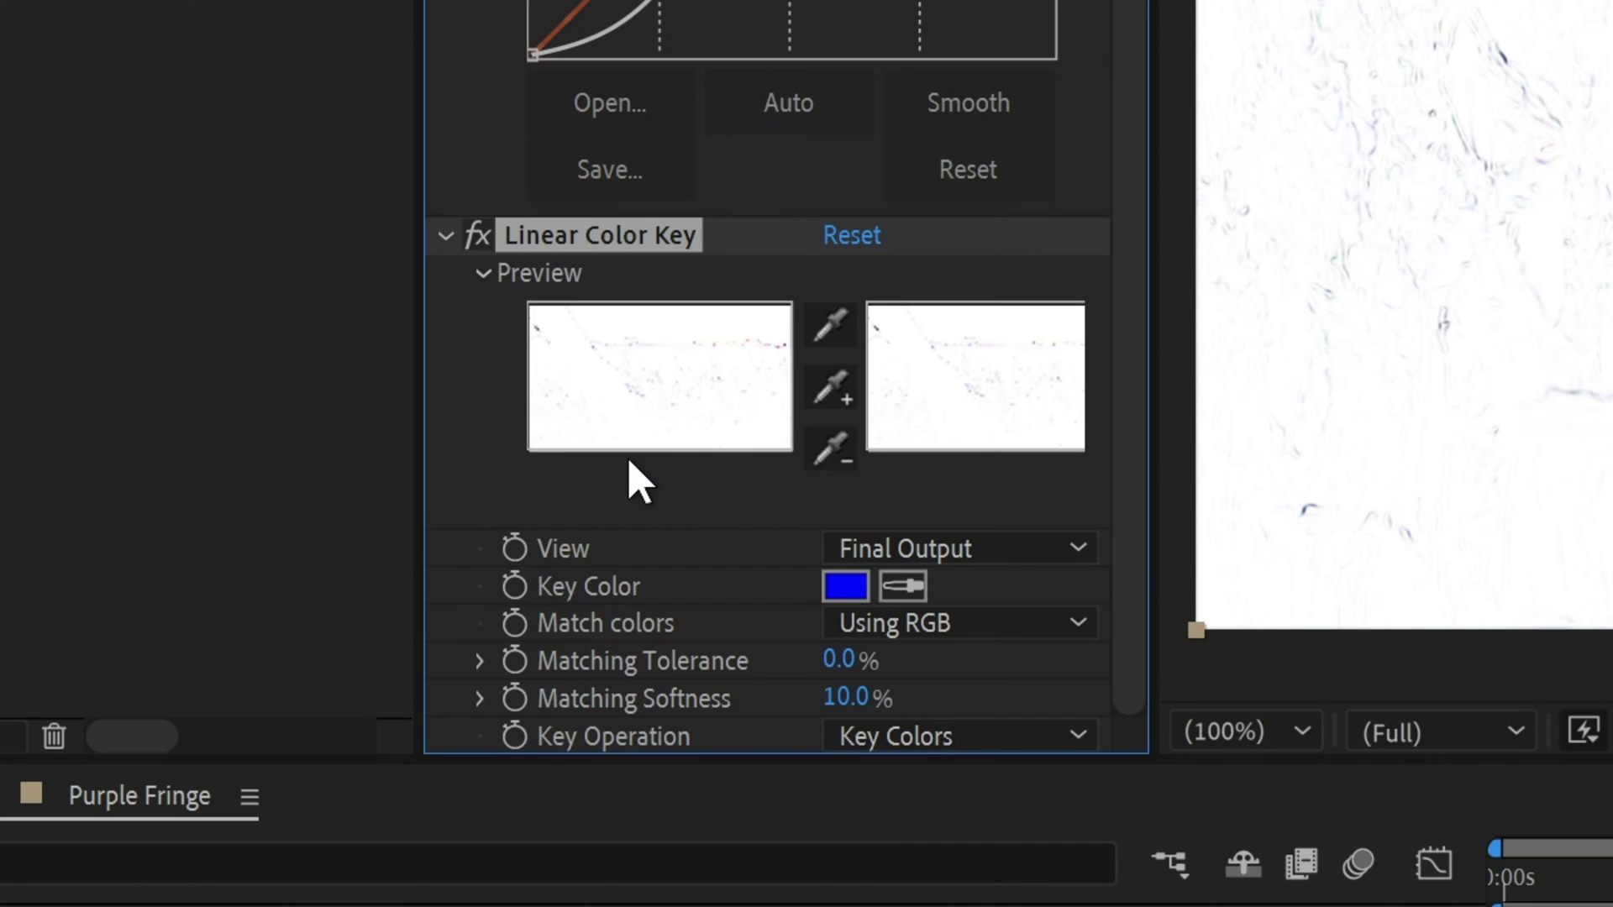
left_click(846, 586)
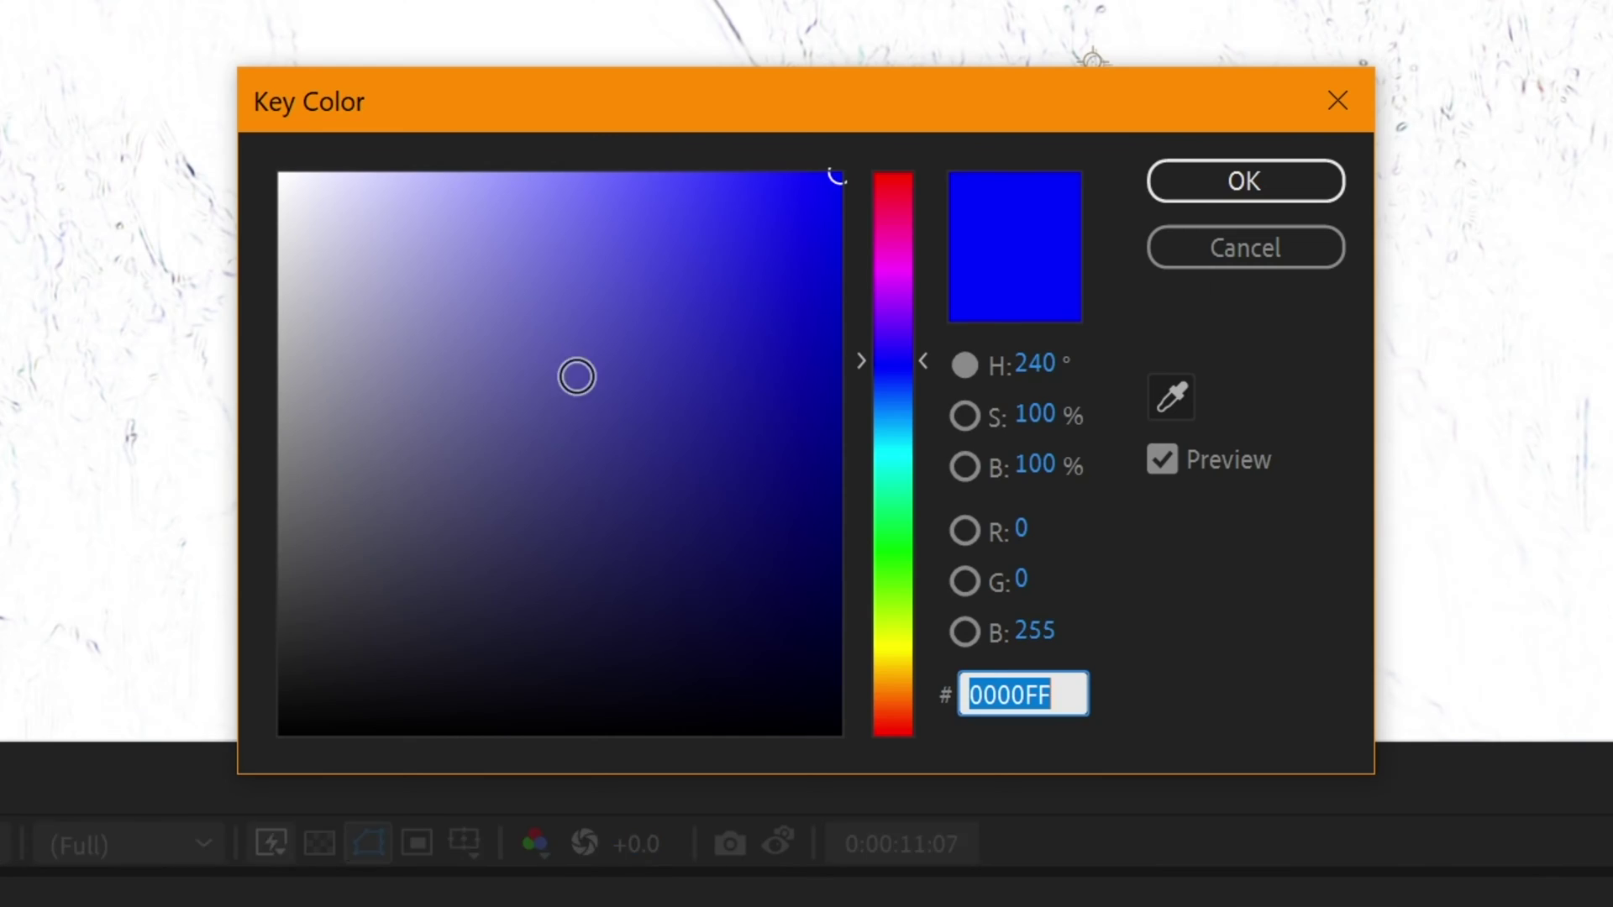
left_click(404, 272)
left_click_drag(404, 272, 282, 174)
left_click(1235, 188)
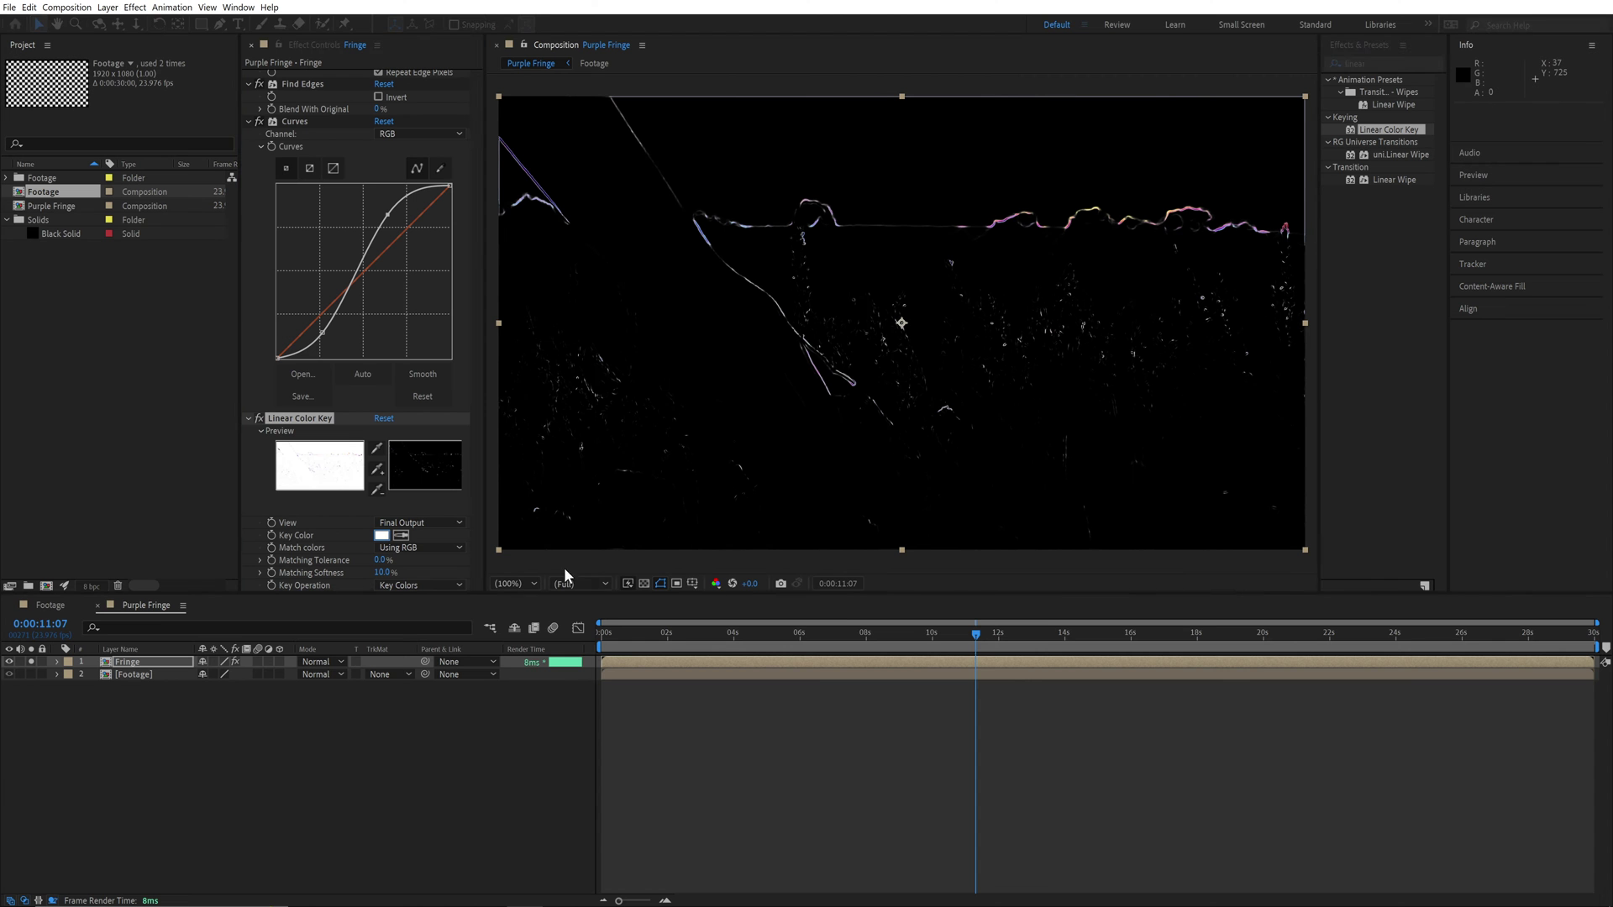
Check the keyed result against transparency, then add Simple Choker with Choke Matte 1.60
left_click(1219, 598)
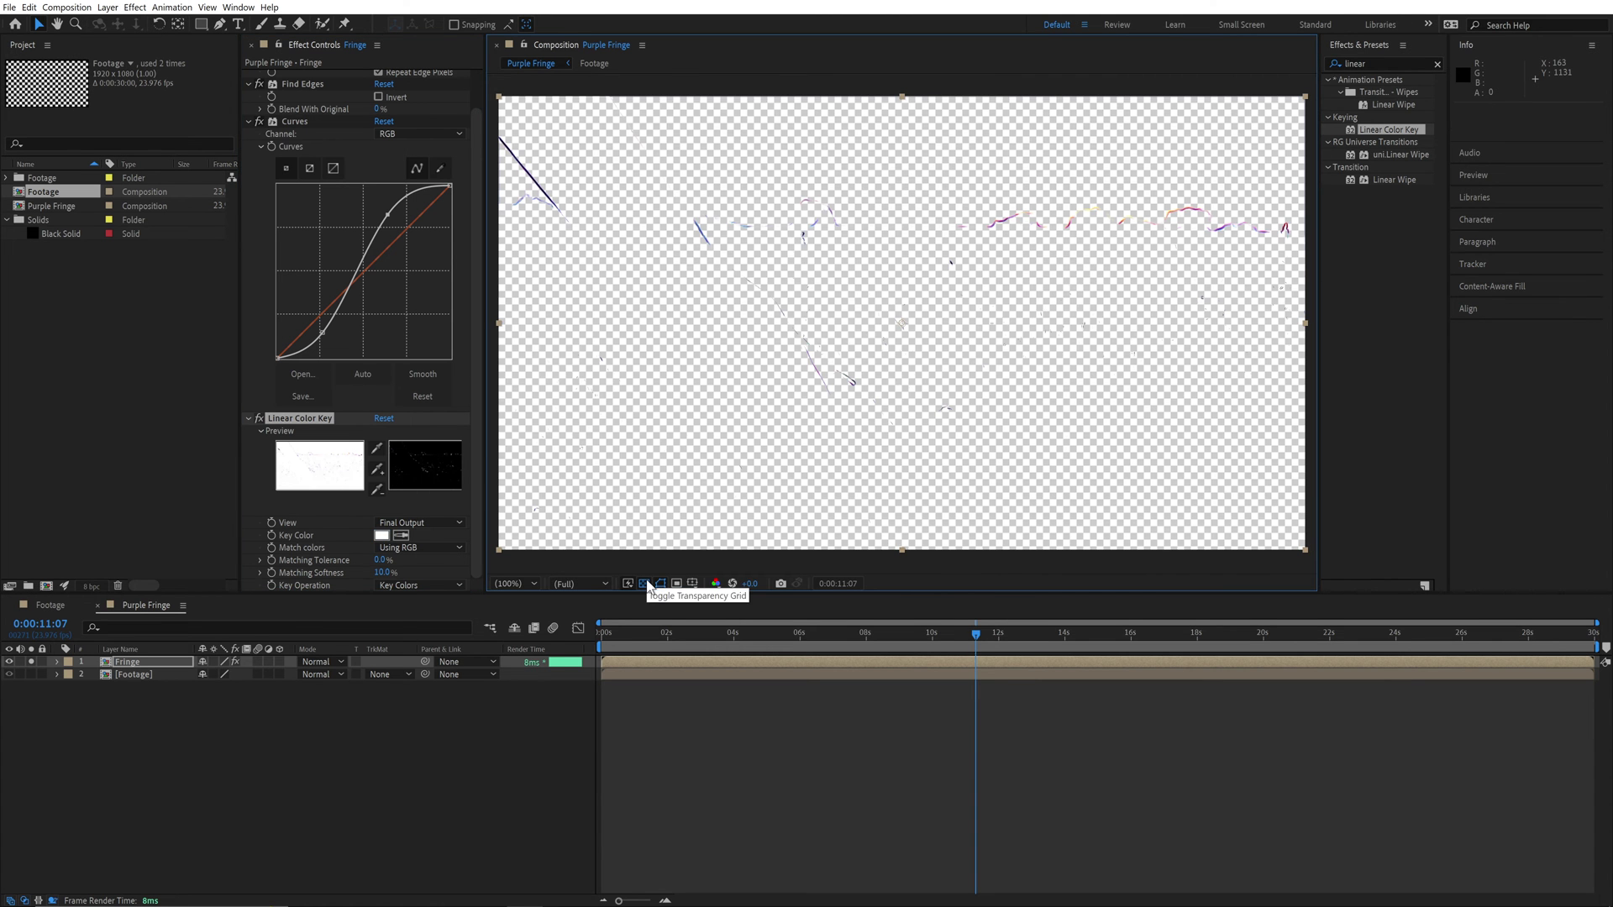
left_click(644, 584)
left_click(458, 492)
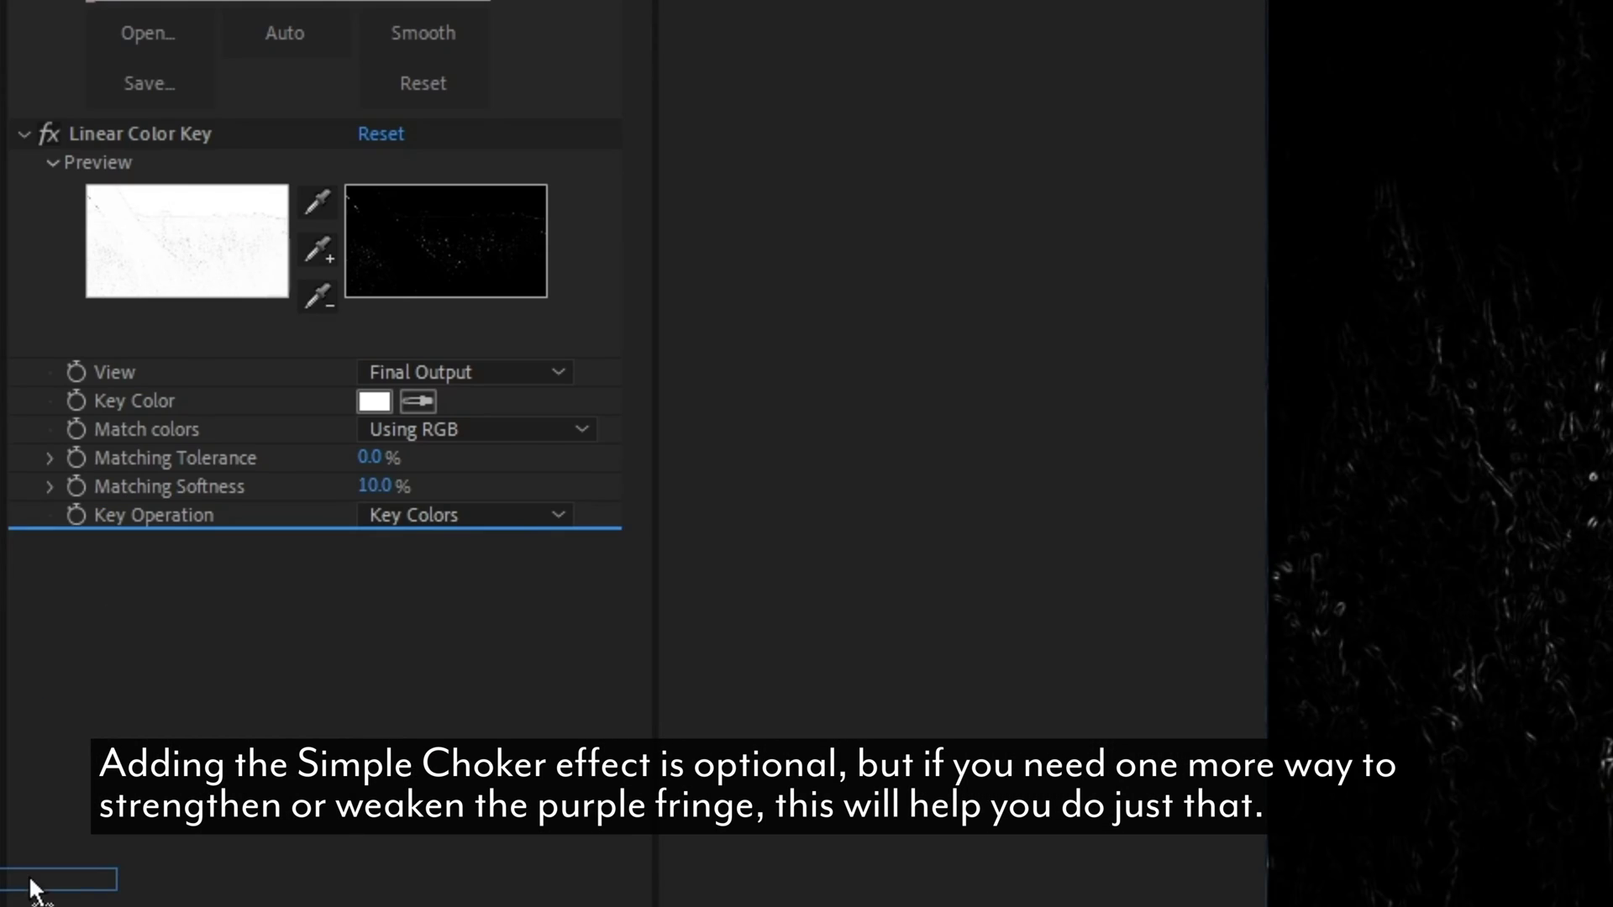
left_click_drag(30, 878, 39, 874)
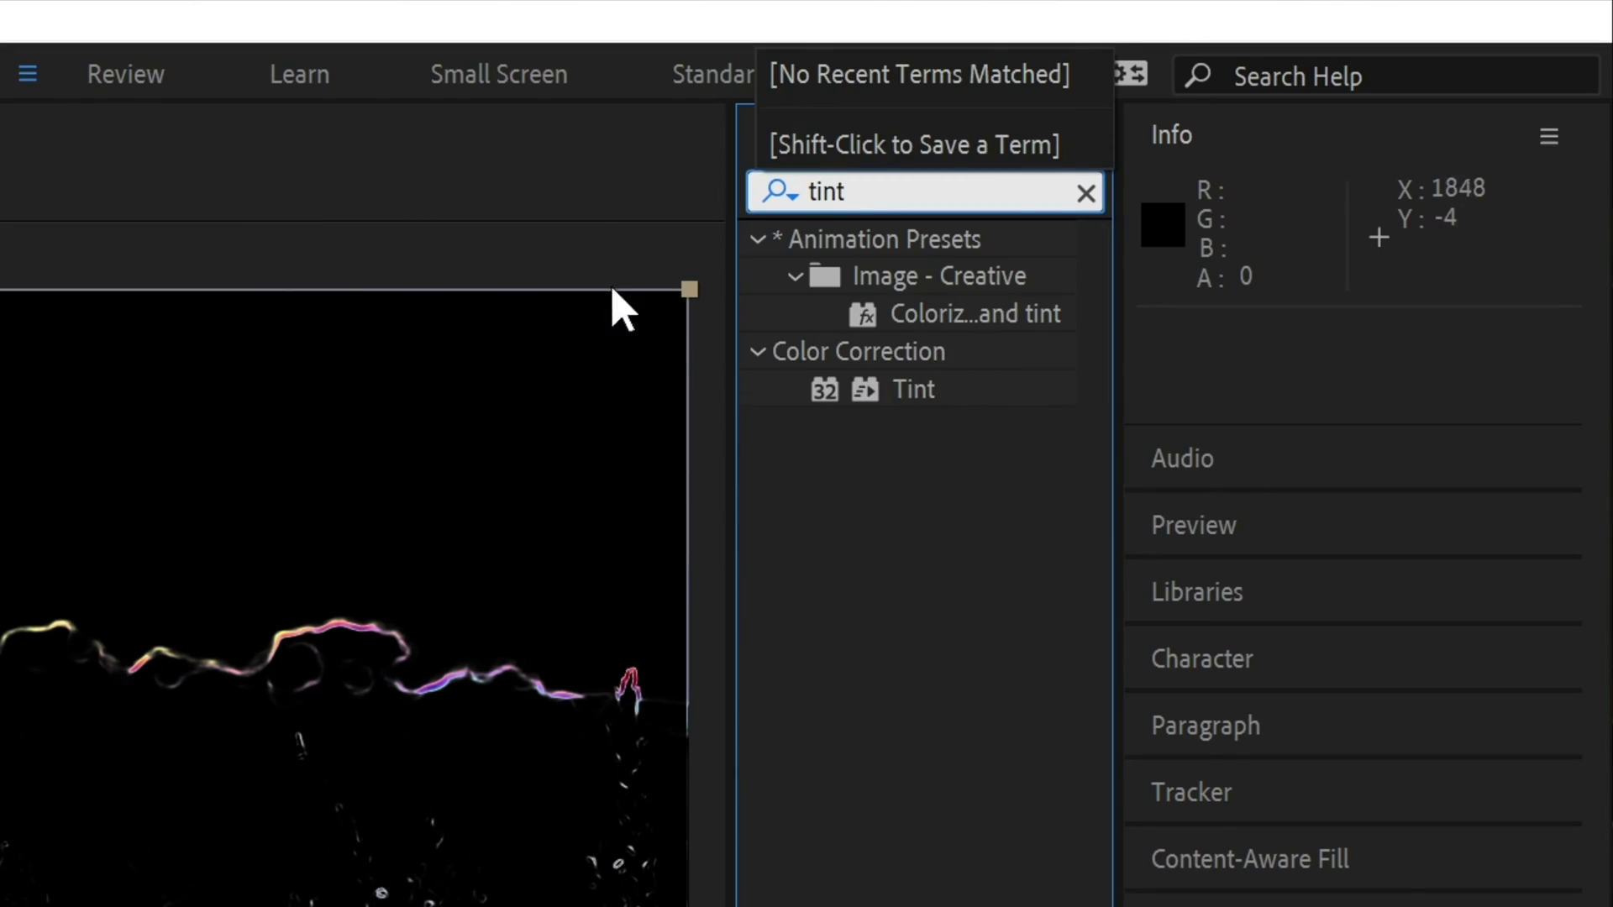
Add Tint to the Fringe layer and enter purple 654ADA as its Map Black To colour
left_click_drag(906, 397, 908, 403)
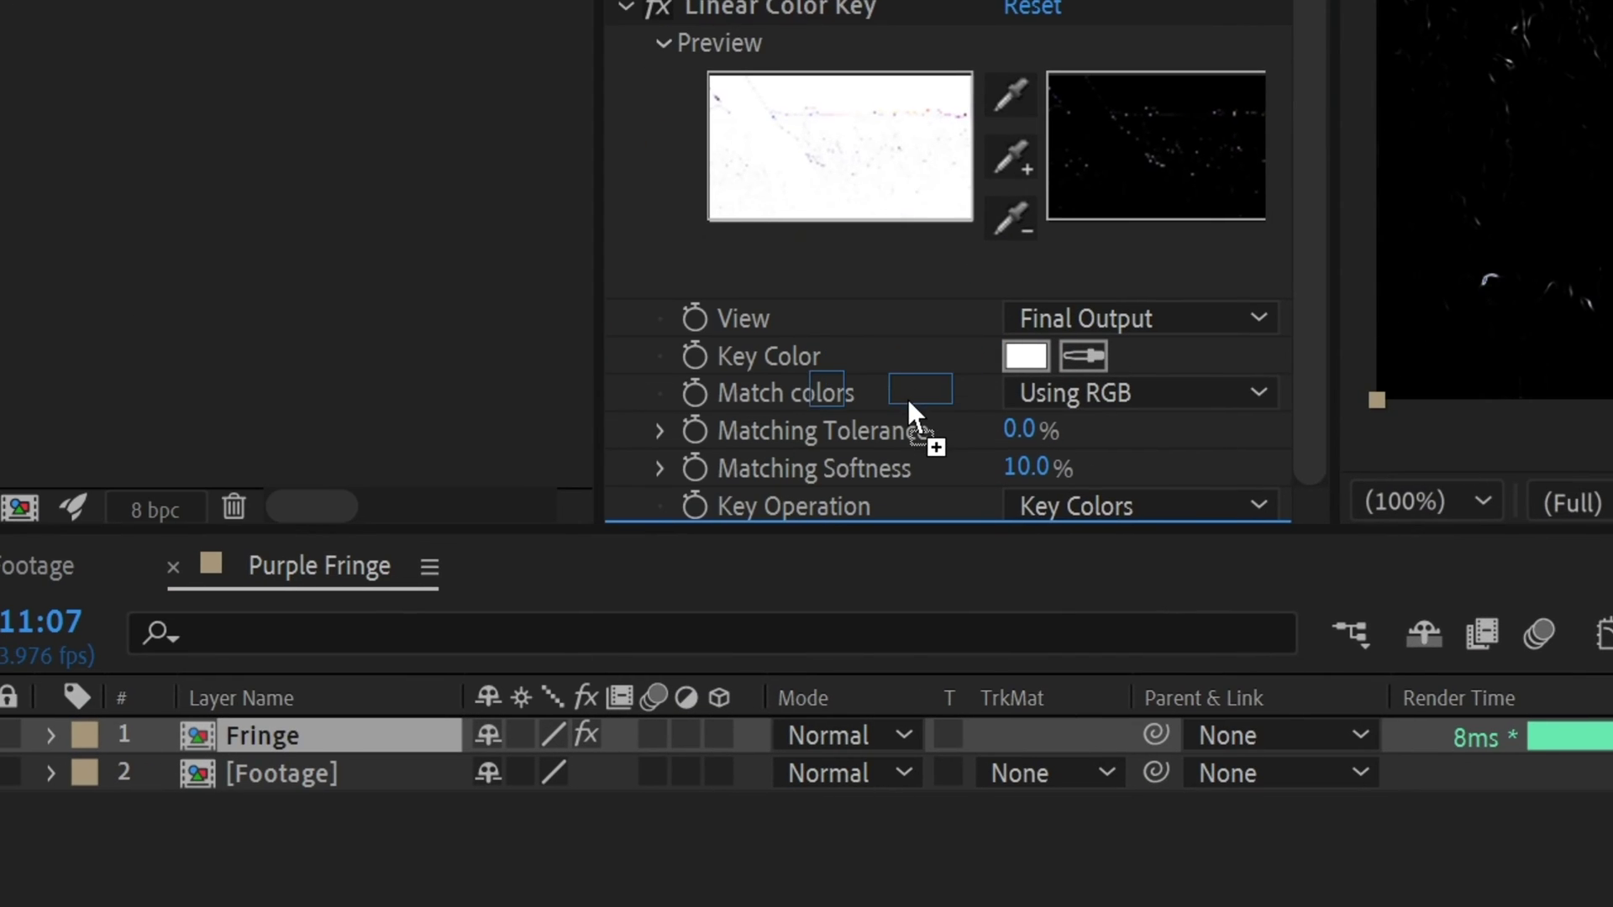
left_click(1027, 392)
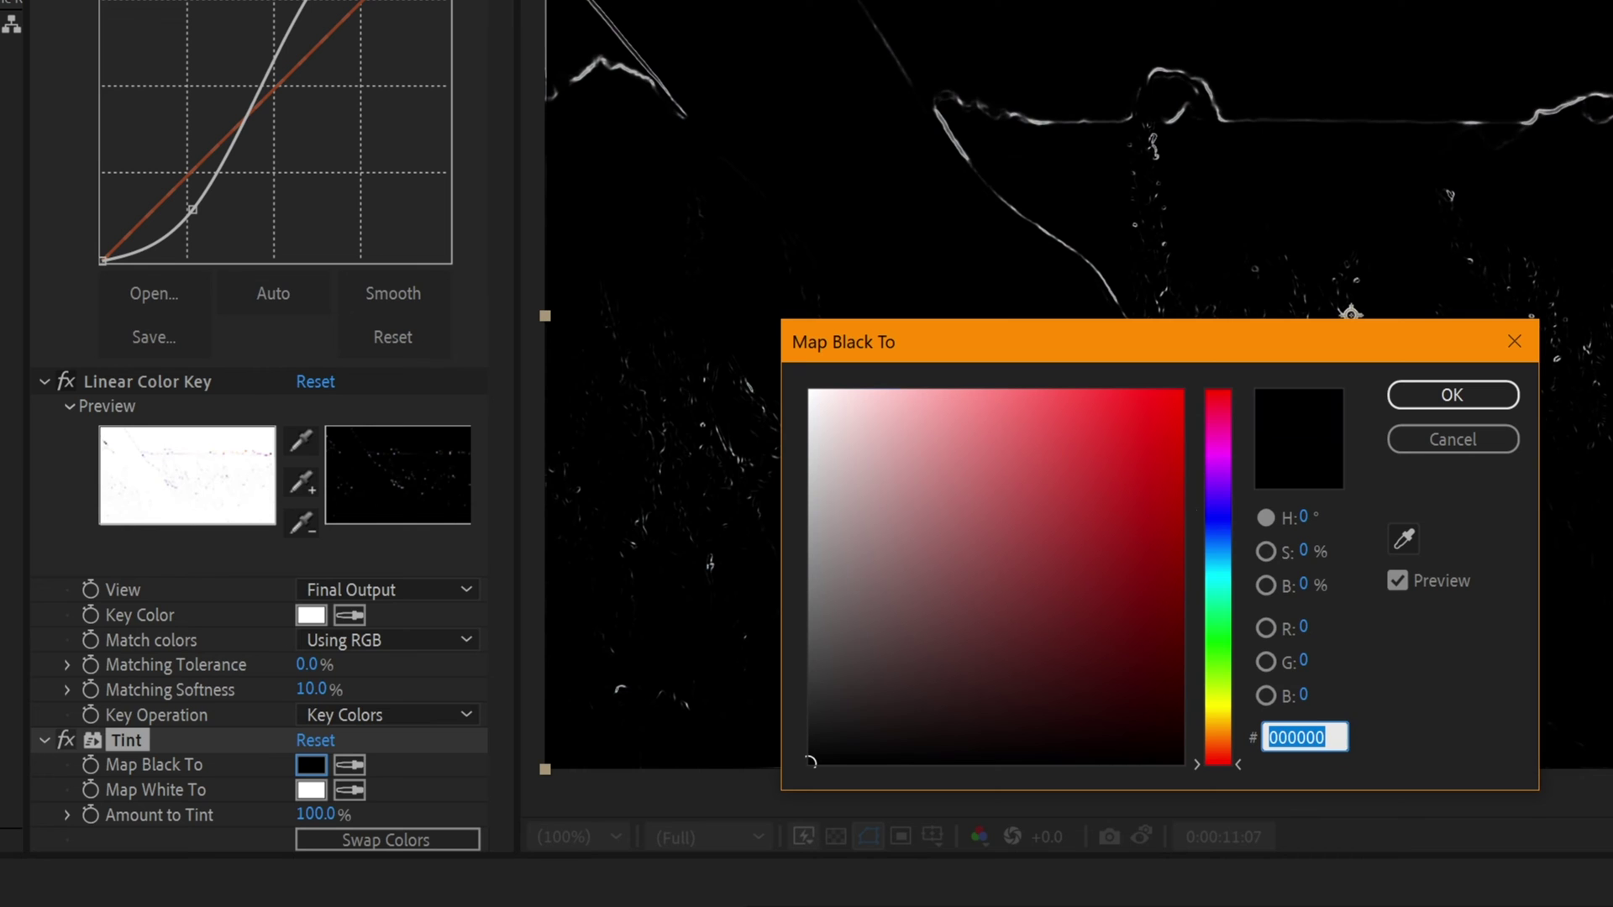
type("654ADA")
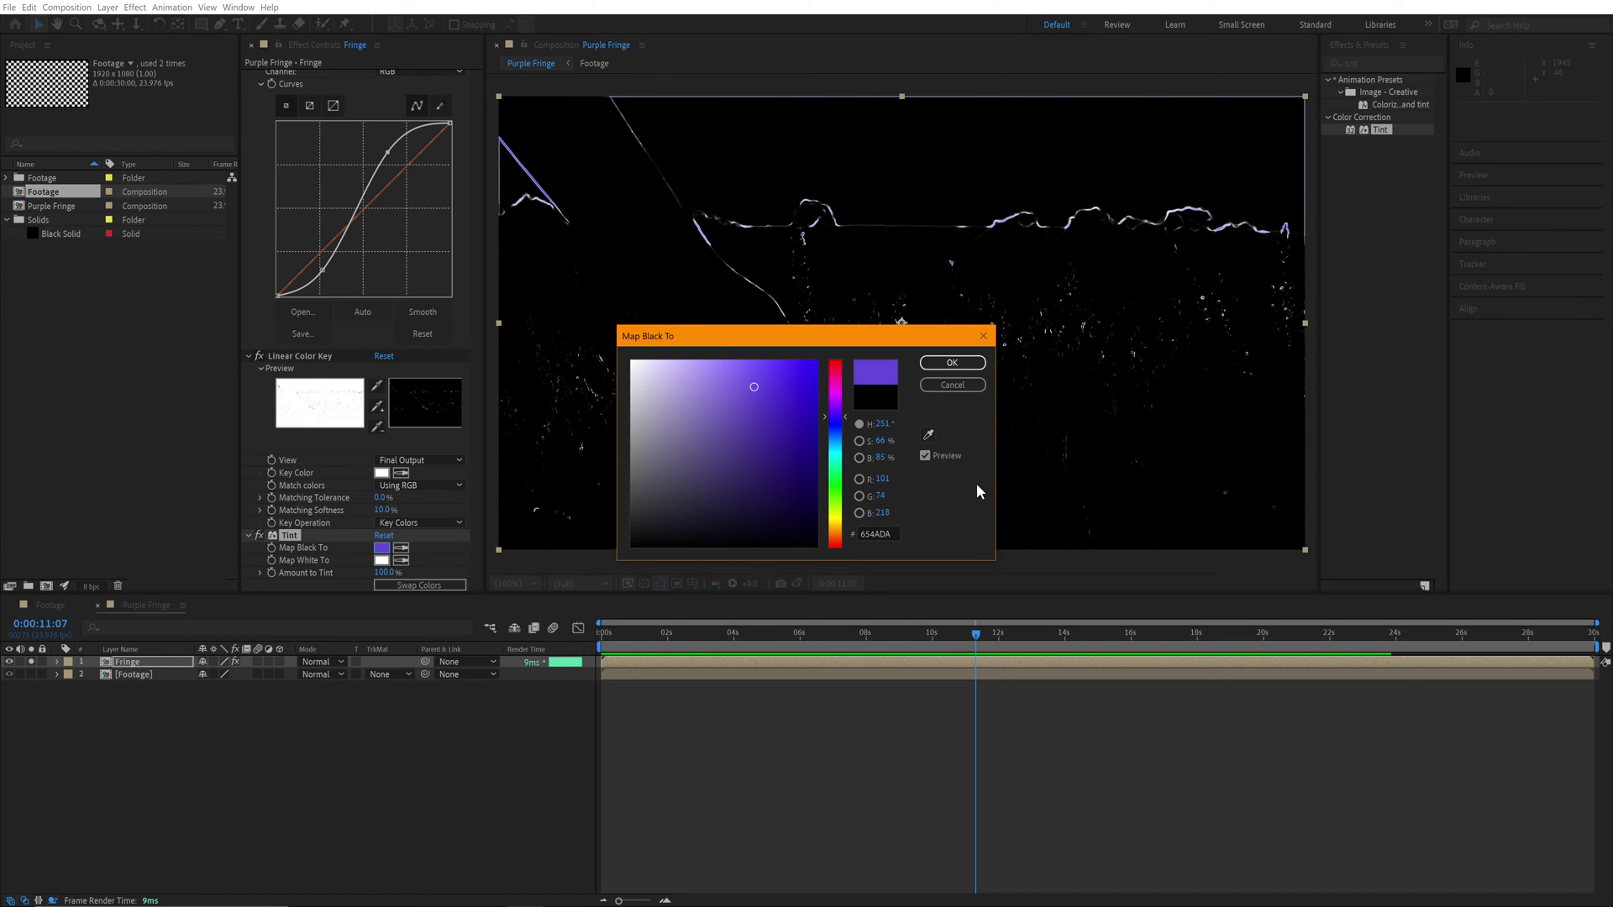
Confirm the purple, then set the Fringe layer to Color blend mode at 50% opacity
left_click(952, 363)
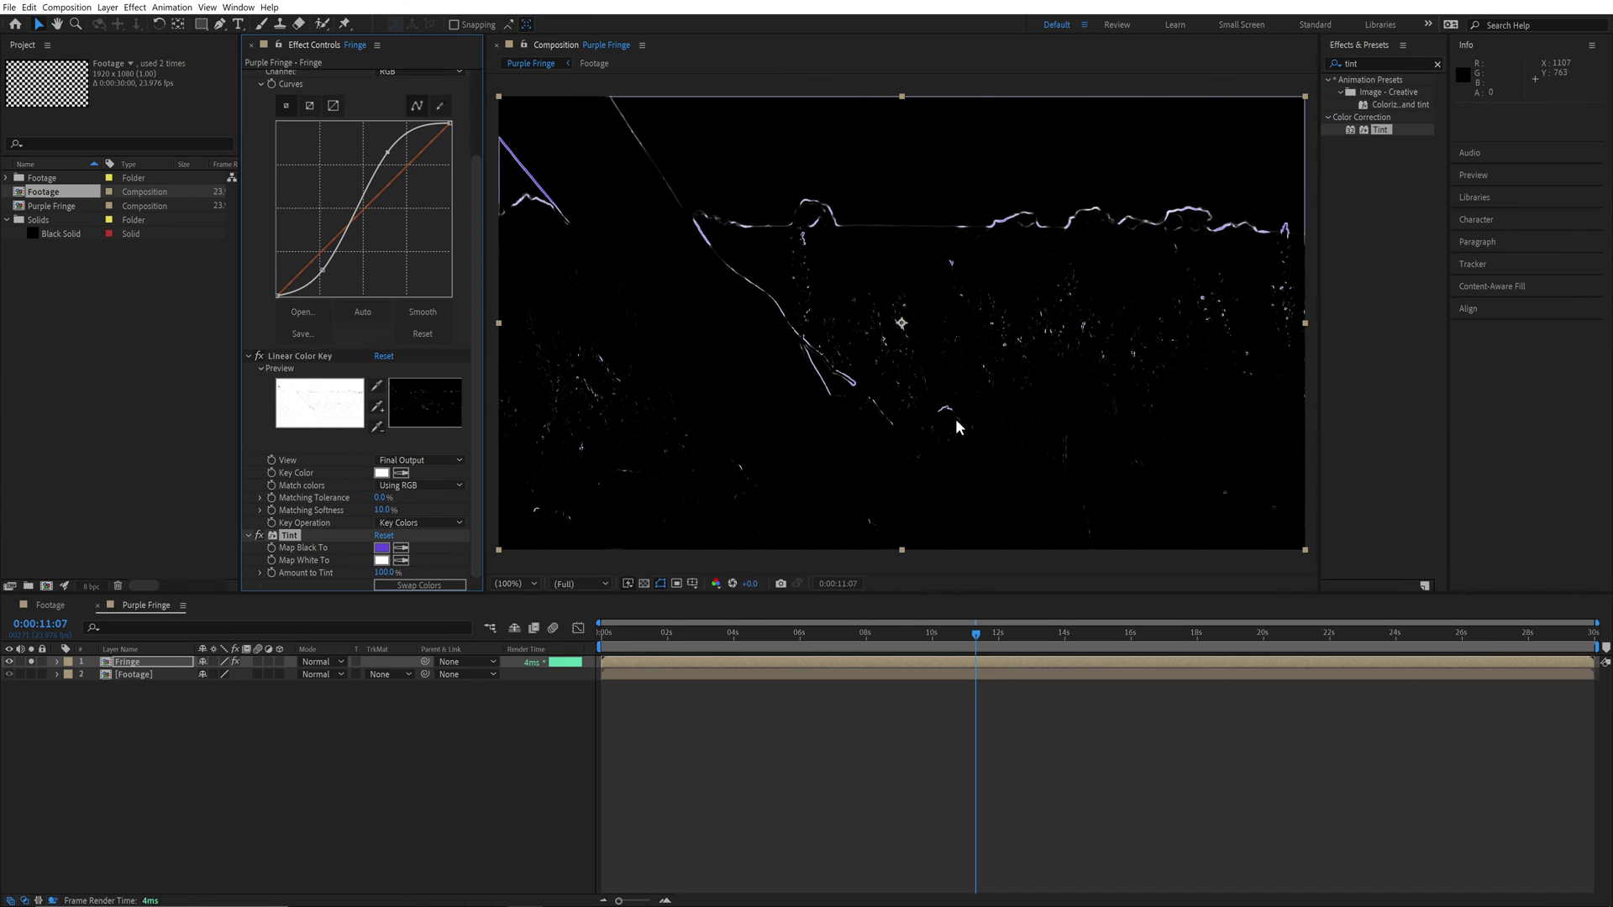
left_click(317, 663)
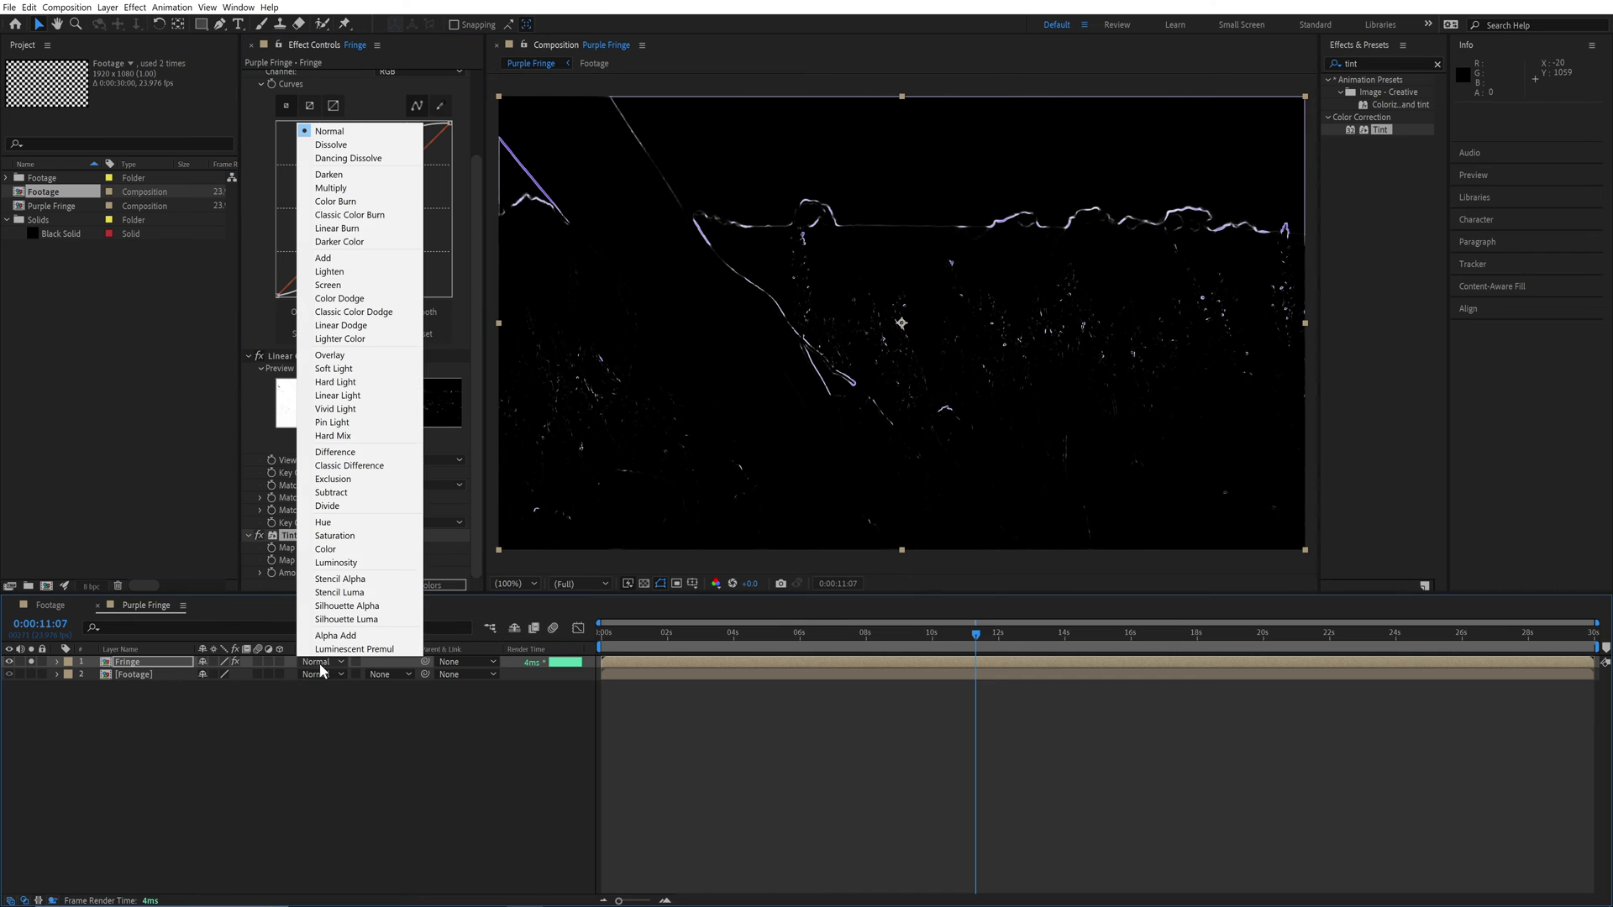
left_click(325, 548)
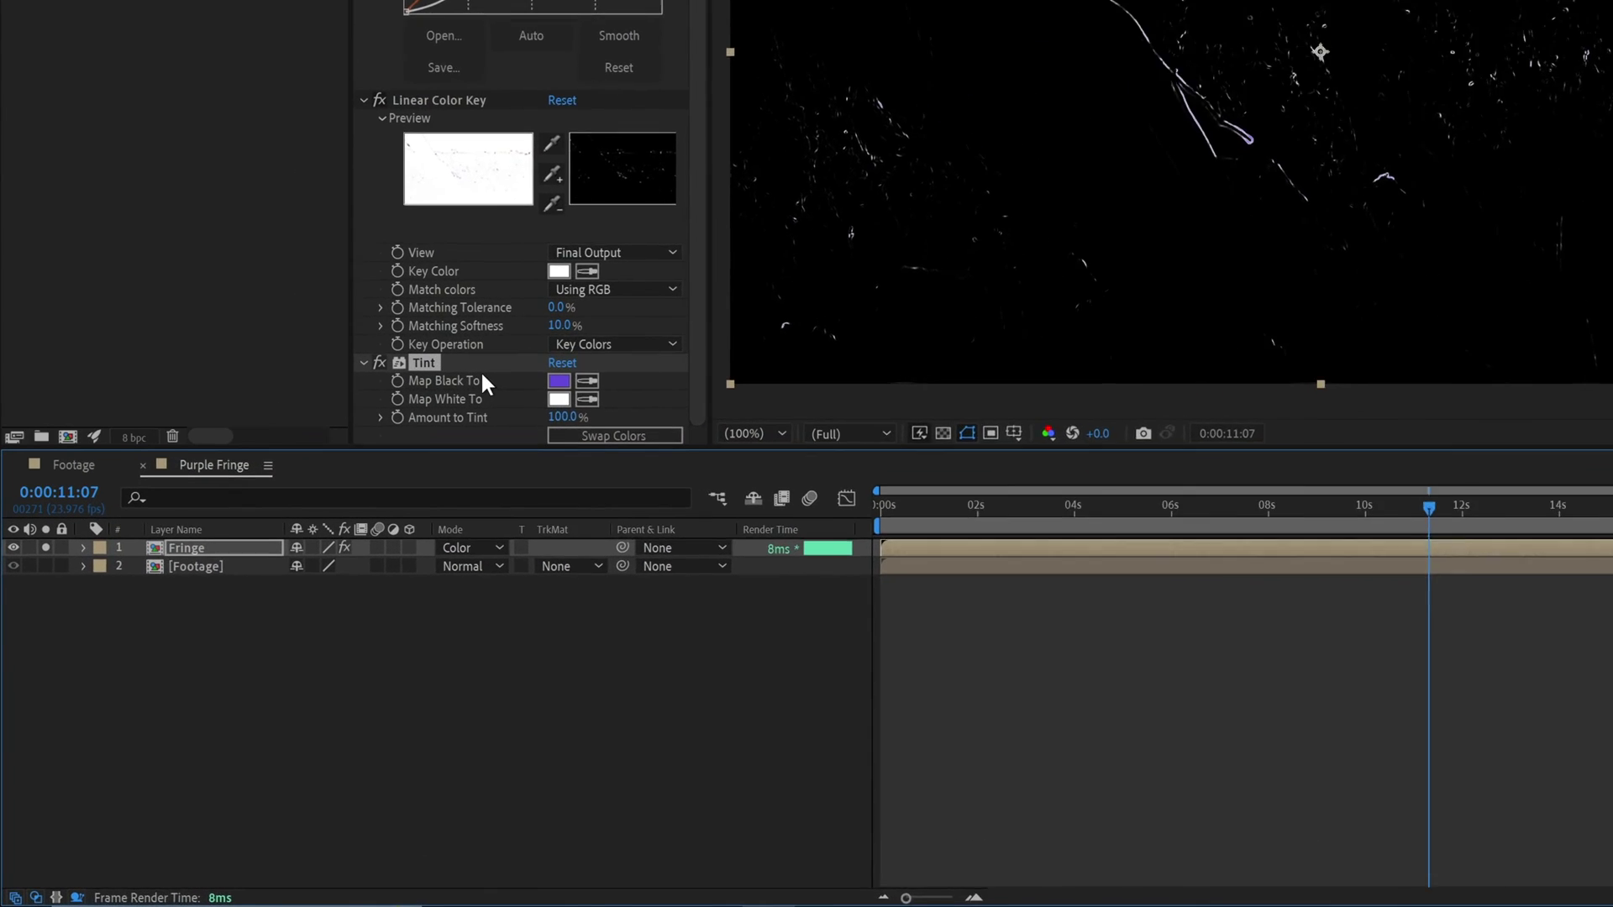
key("t")
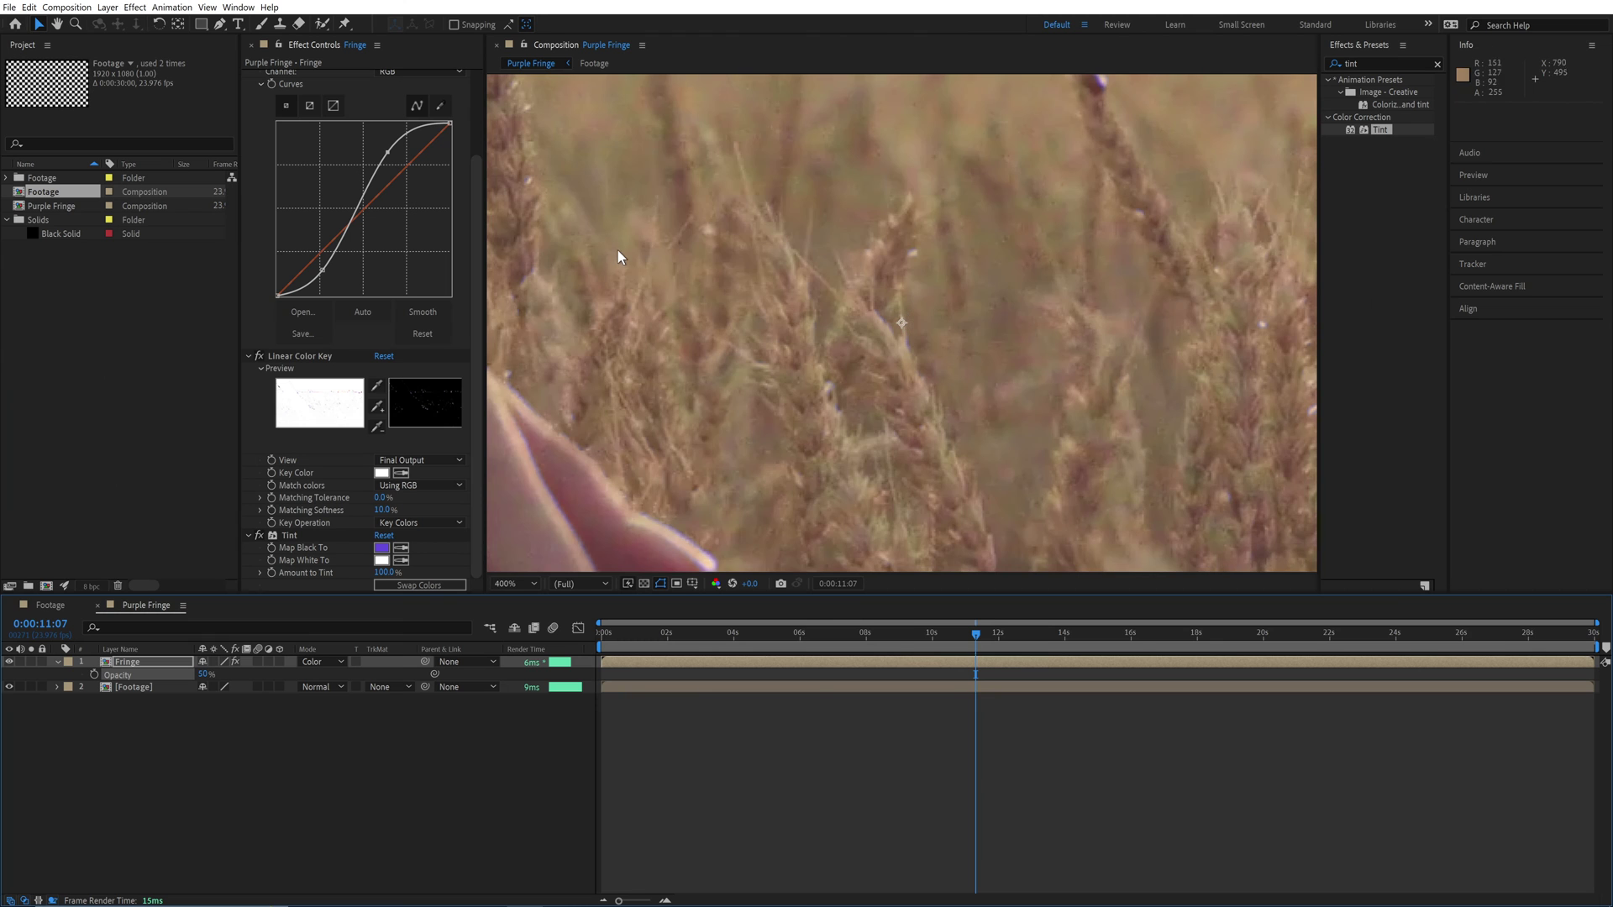
left_click_drag(684, 269, 822, 210)
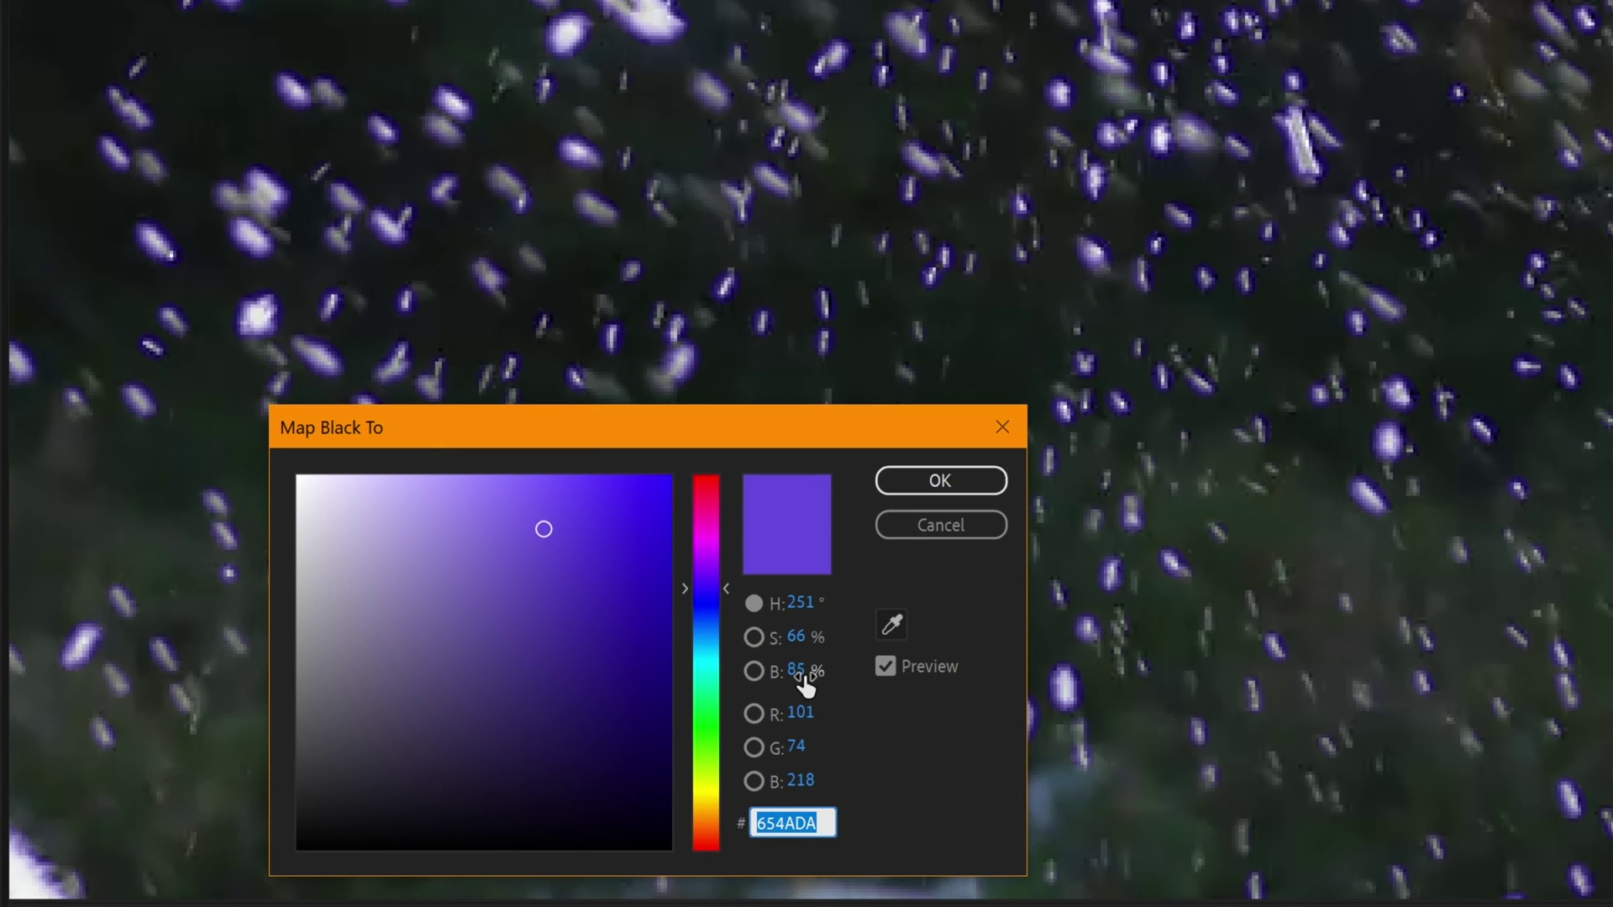
Lower the Map Black To brightness to 51% for purple 3C2C82 and review the comp
left_click_drag(800, 677, 784, 680)
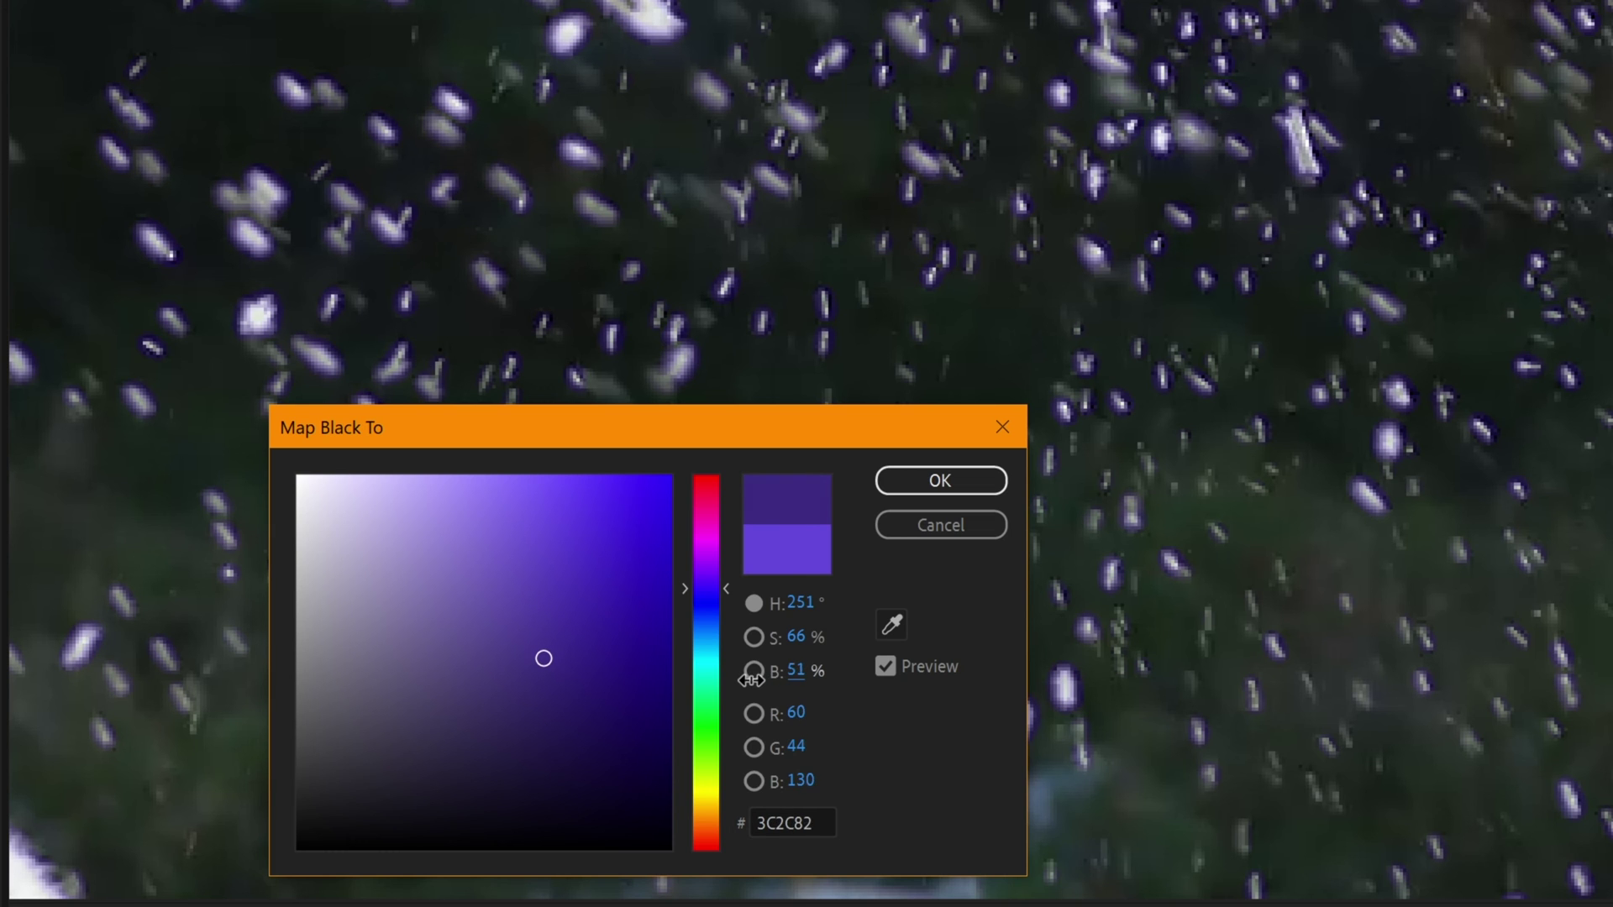
left_click(954, 484)
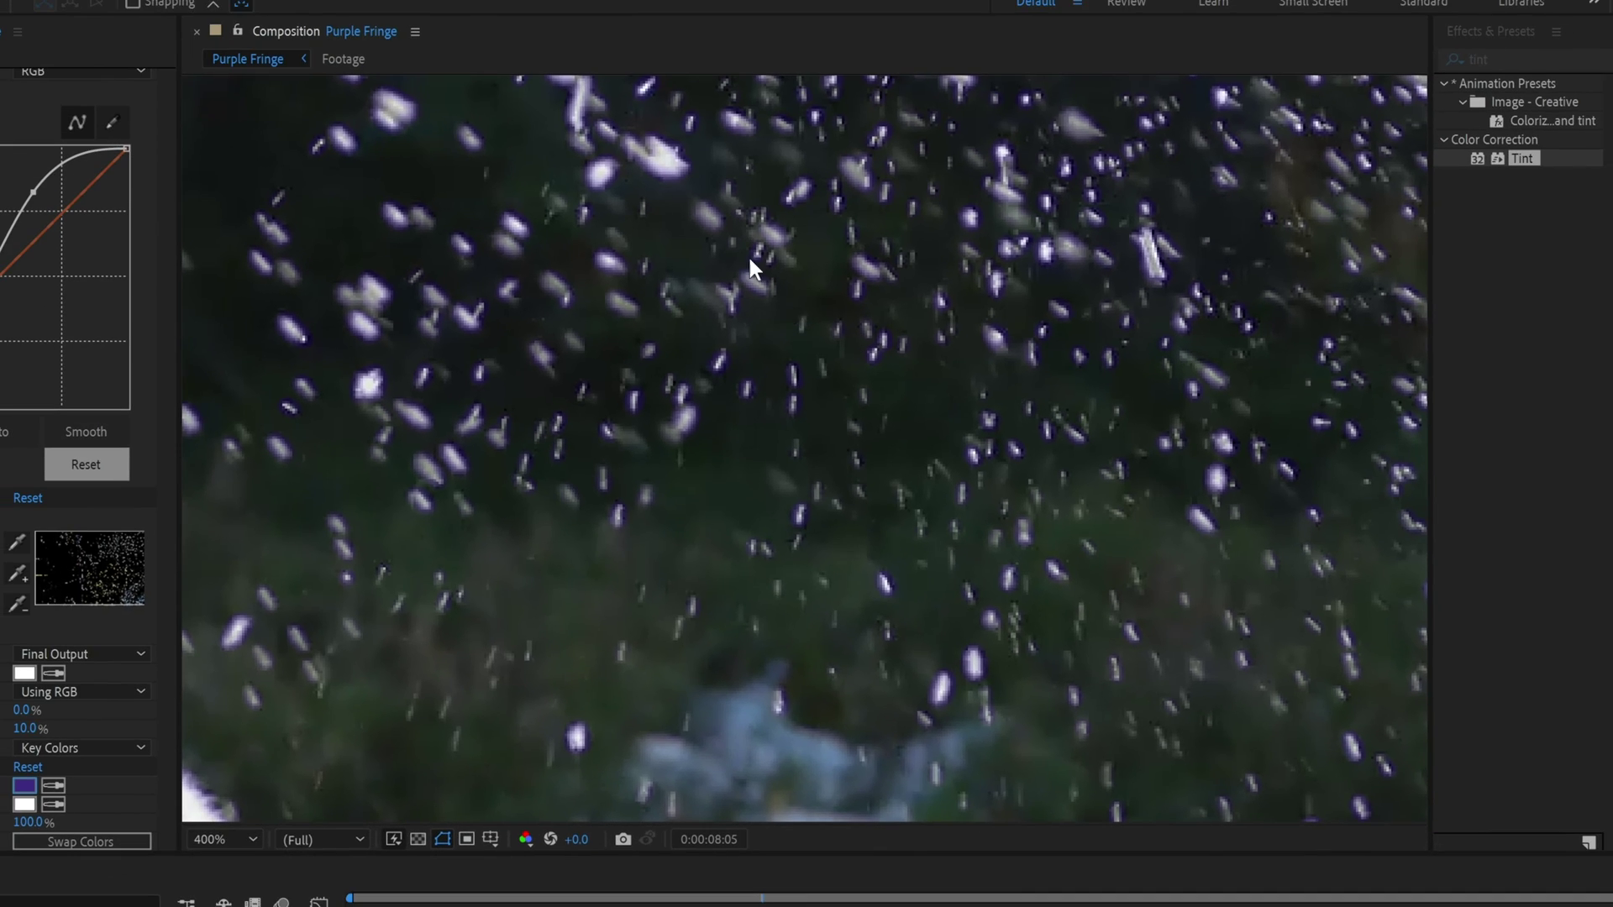
scroll(568, 185, "up", 1)
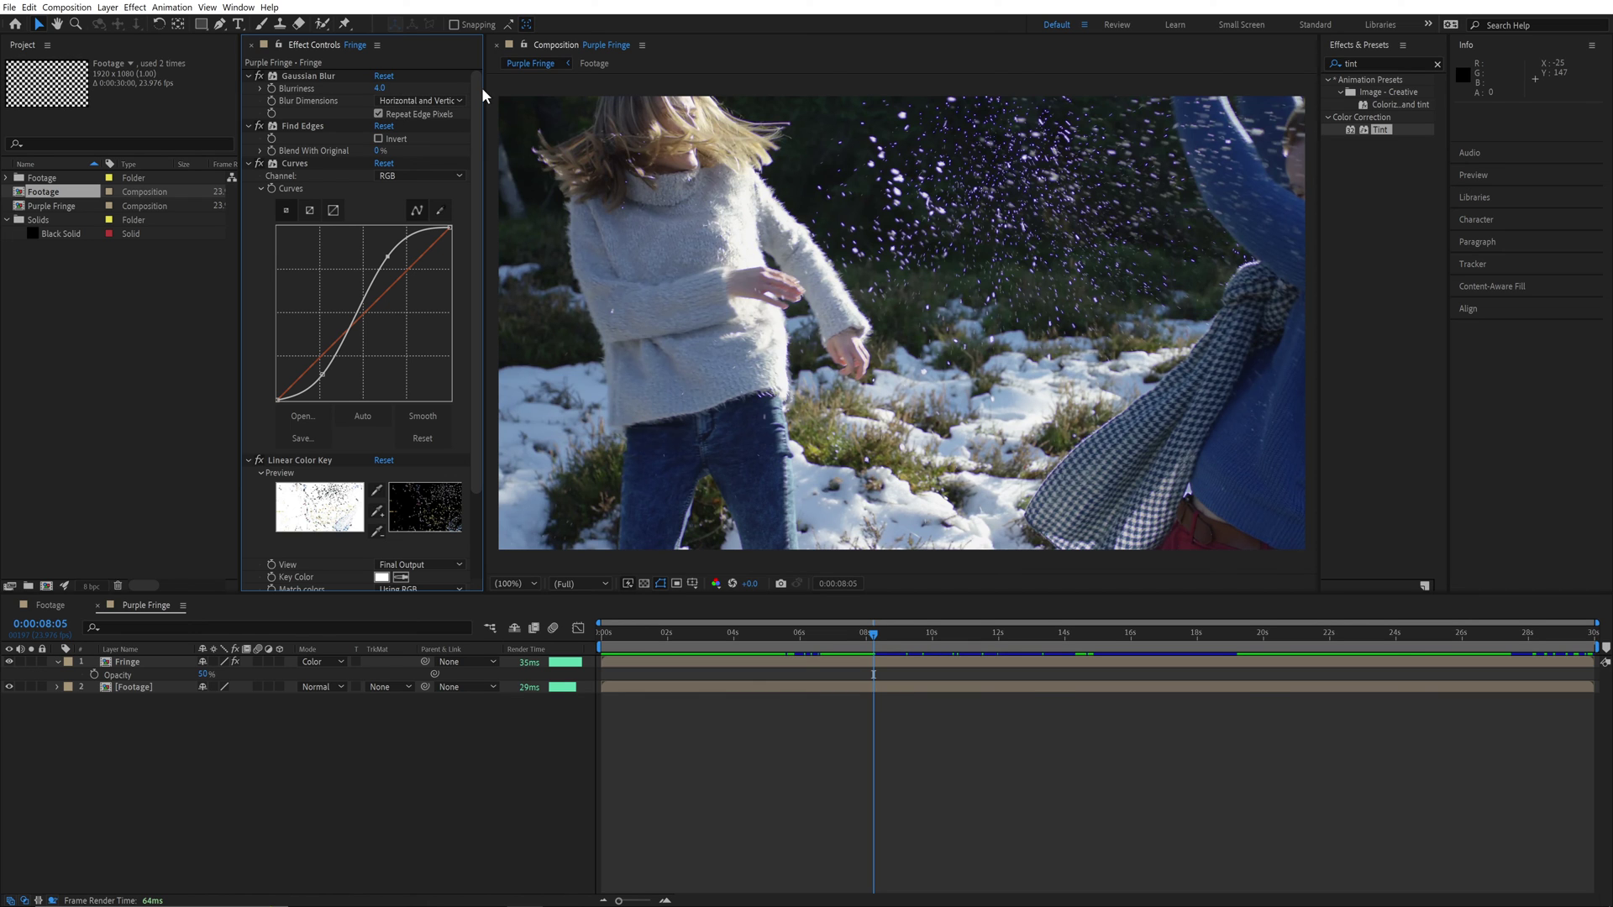
scroll(415, 189, "down", 3)
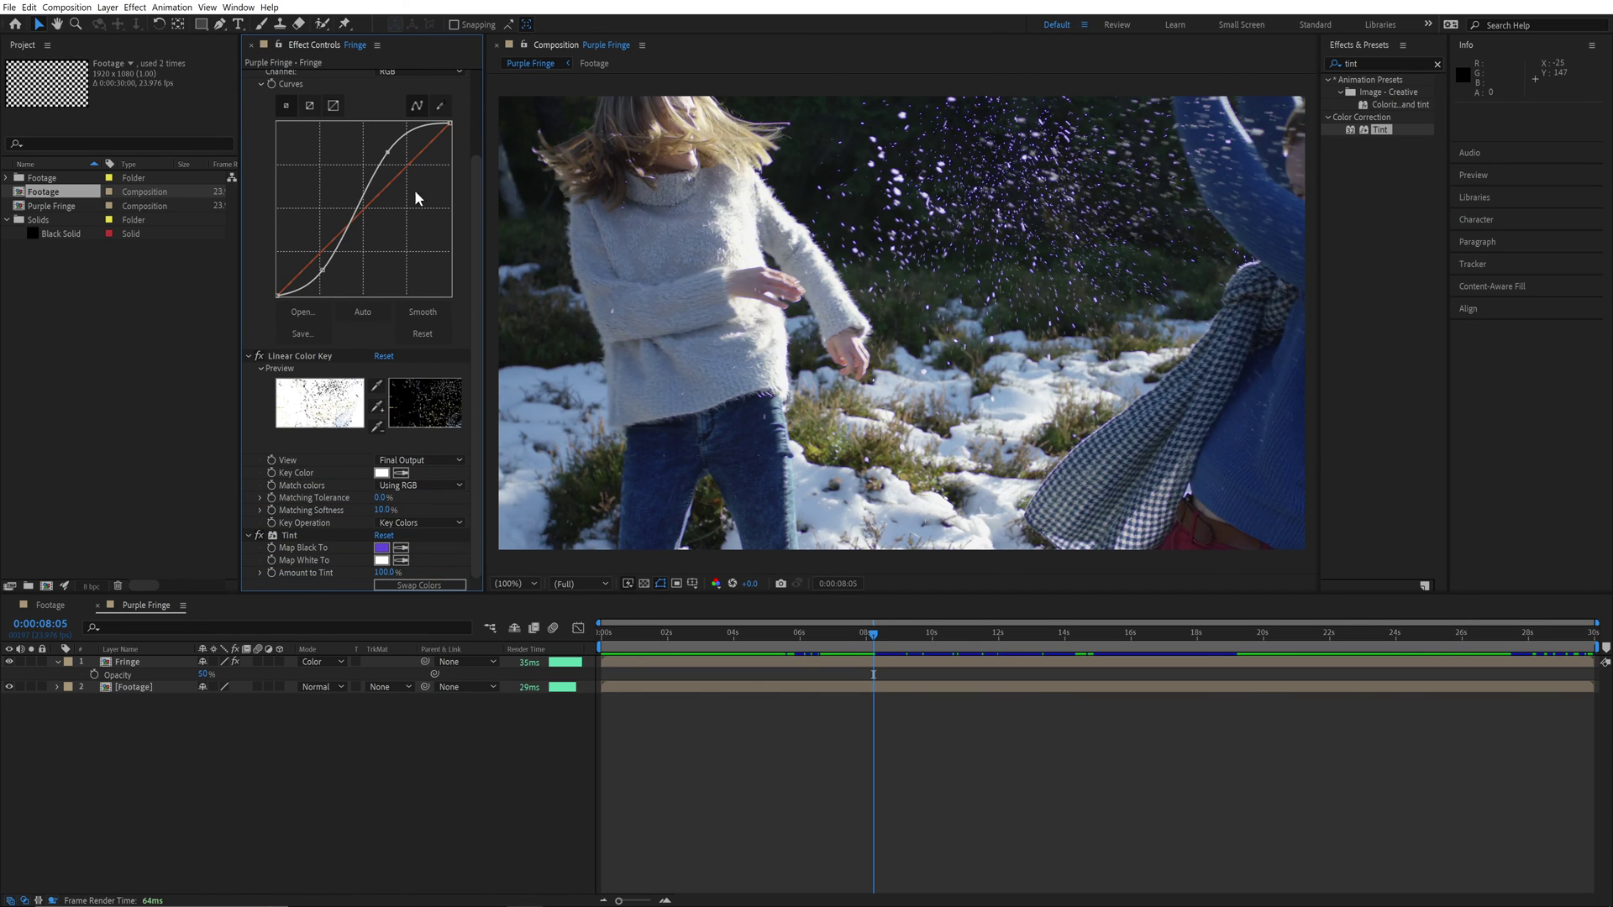